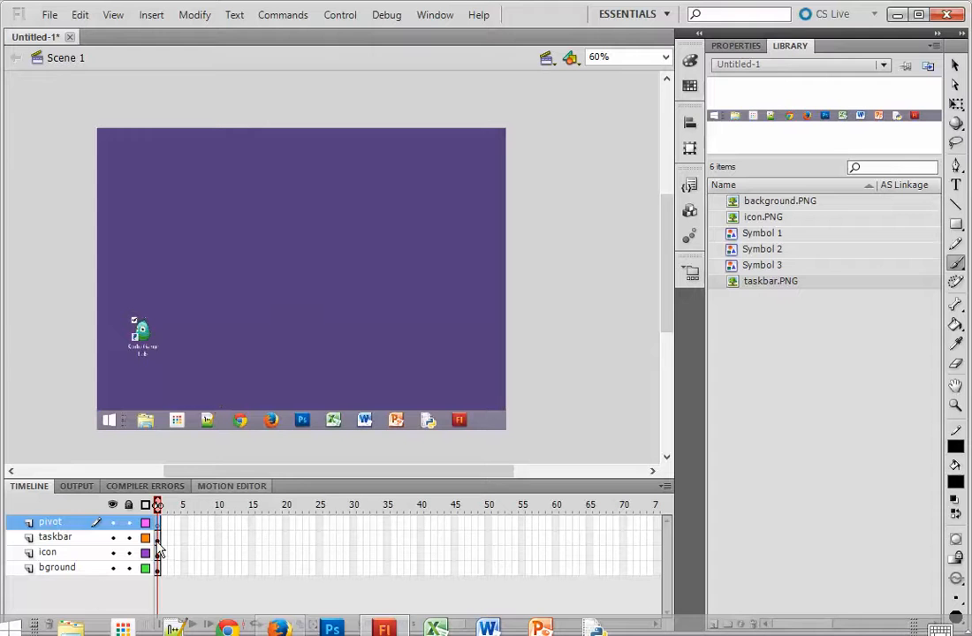
# Step: Extend the taskbar layer with inserted frames up to frame 68
pyautogui.click(158, 538)
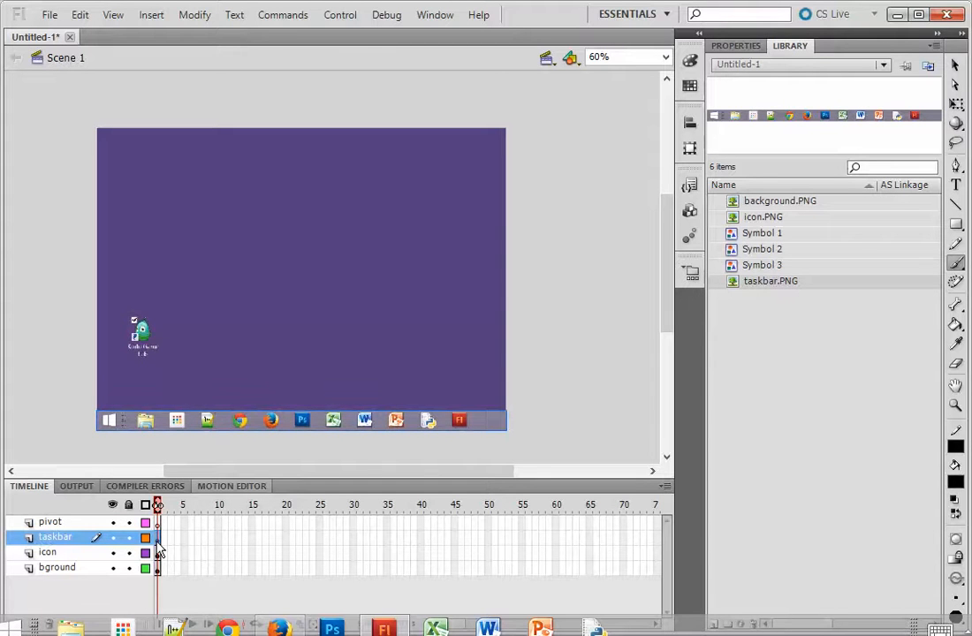
pyautogui.press('F5')
pyautogui.press('F5')
pyautogui.press('F5')
pyautogui.press('F5')
pyautogui.press('F5')
pyautogui.press('F5')
pyautogui.press('F5')
pyautogui.press('F5')
pyautogui.press('F5')
pyautogui.press('F5')
pyautogui.press('F5')
pyautogui.press('F5')
pyautogui.press('F5')
pyautogui.press('F5')
pyautogui.press('F5')
pyautogui.press('F5')
pyautogui.press('F5')
pyautogui.press('F5')
pyautogui.press('F5')
pyautogui.press('F5')
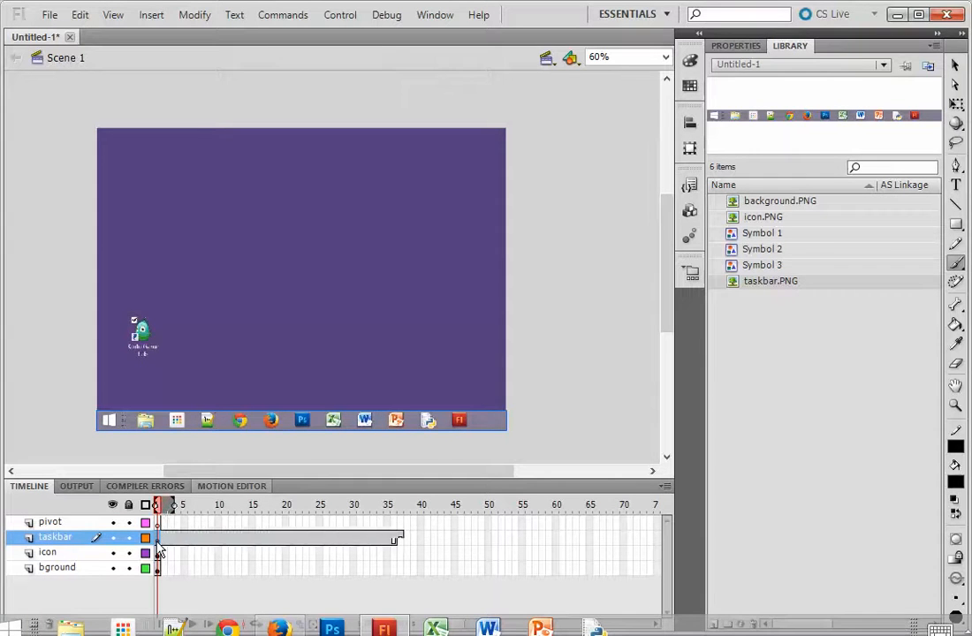
pyautogui.press('F5')
pyautogui.press('F5')
pyautogui.press('F5')
pyautogui.press('F5')
pyautogui.press('F5')
pyautogui.press('F5')
pyautogui.press('F5')
pyautogui.press('F5')
pyautogui.press('F5')
pyautogui.press('F5')
pyautogui.press('F5')
pyautogui.press('F5')
pyautogui.press('F5')
pyautogui.press('F5')
pyautogui.press('F5')
pyautogui.press('F5')
pyautogui.press('F5')
pyautogui.press('F5')
pyautogui.press('F5')
pyautogui.press('F5')
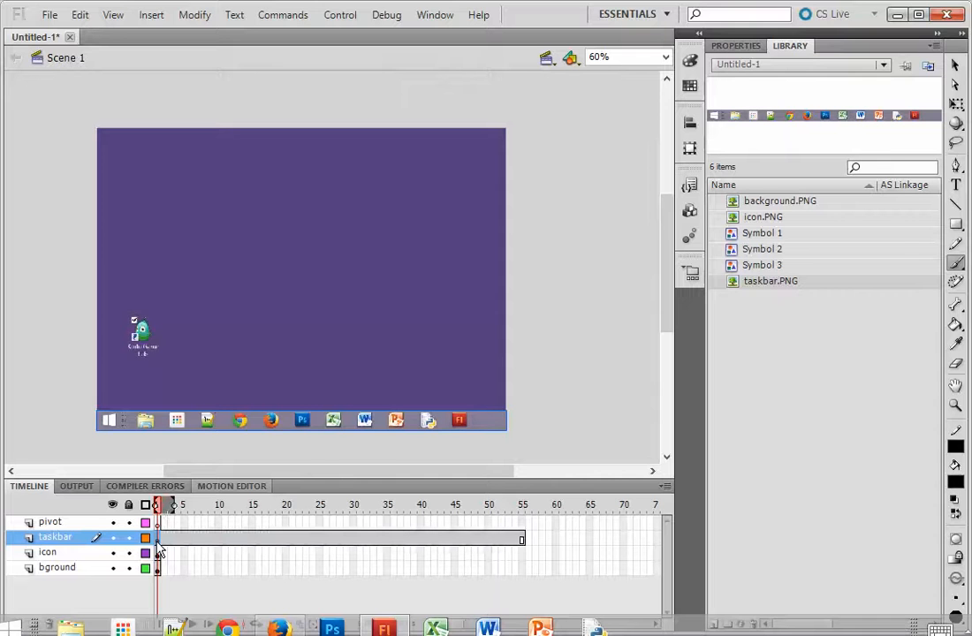
pyautogui.press('F5')
pyautogui.press('F5')
pyautogui.press('F5')
pyautogui.press('F5')
pyautogui.press('F5')
pyautogui.press('F5')
pyautogui.press('F5')
pyautogui.press('F5')
pyautogui.press('F5')
pyautogui.press('F5')
pyautogui.press('F5')
pyautogui.press('F5')
pyautogui.press('F5')
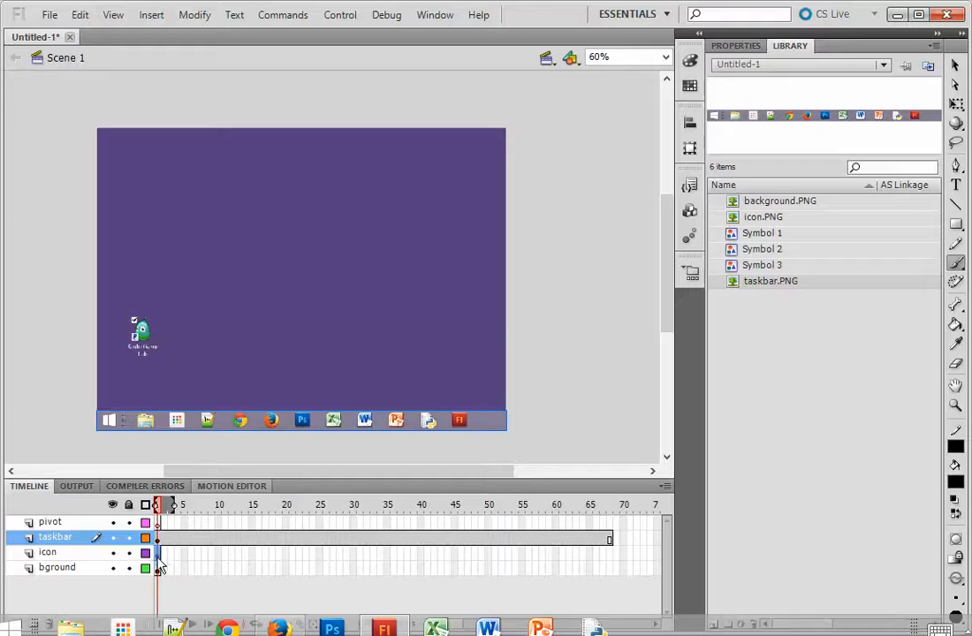
# Step: Extend the icon and bground layers together to frame 68, matching the taskbar layer's length
pyautogui.click(158, 569)
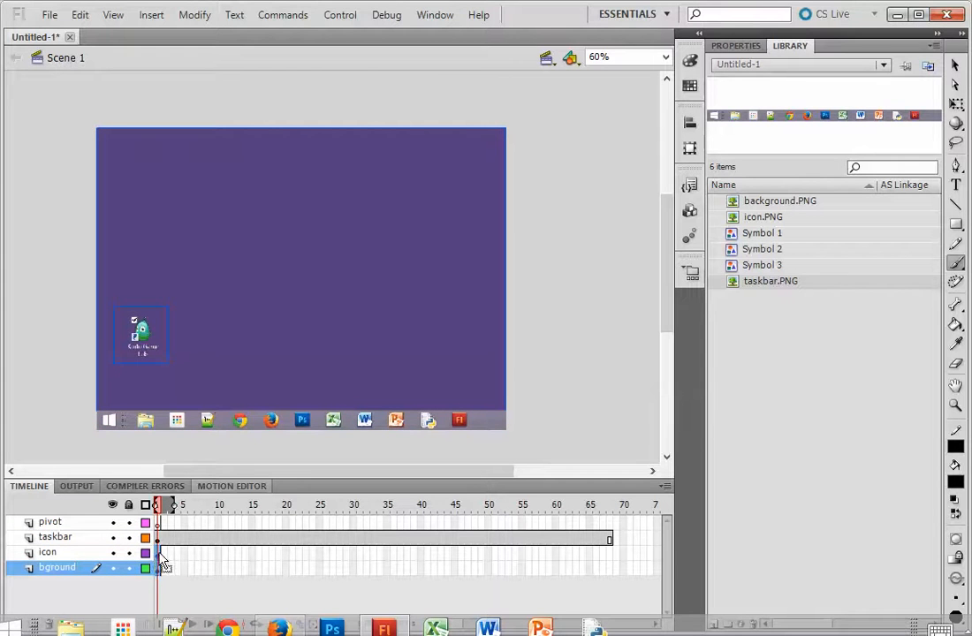
pyautogui.press('F5')
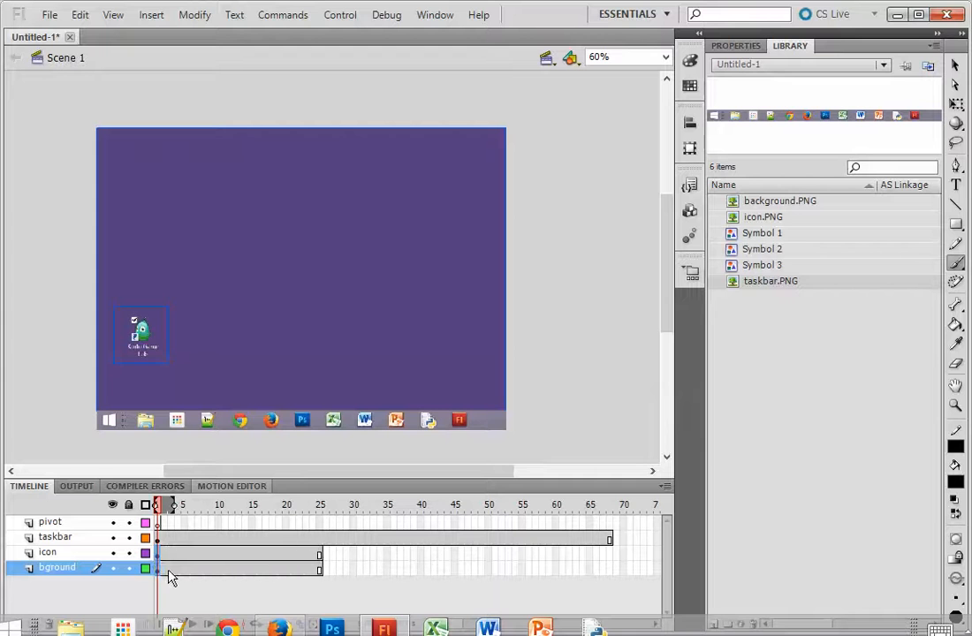
pyautogui.press('F5')
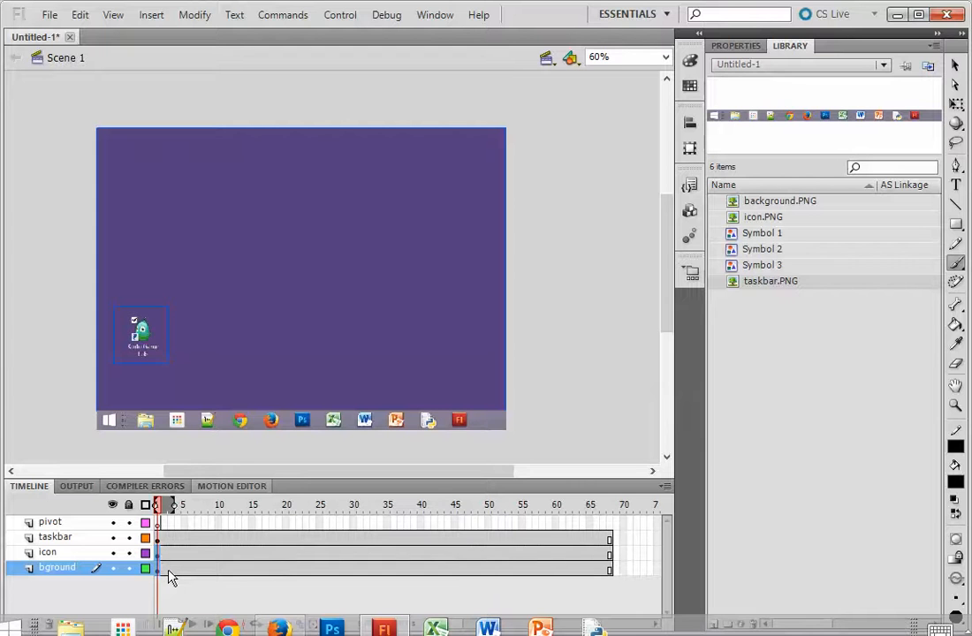
# Step: Insert a blank keyframe at frame 15 of the pivot layer
pyautogui.click(161, 523)
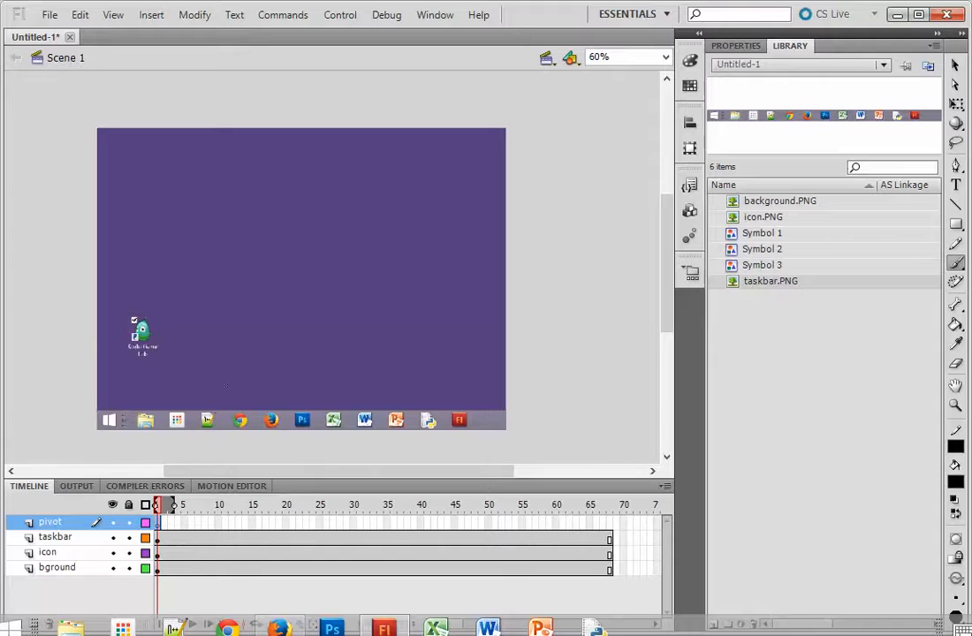
pyautogui.click(253, 523)
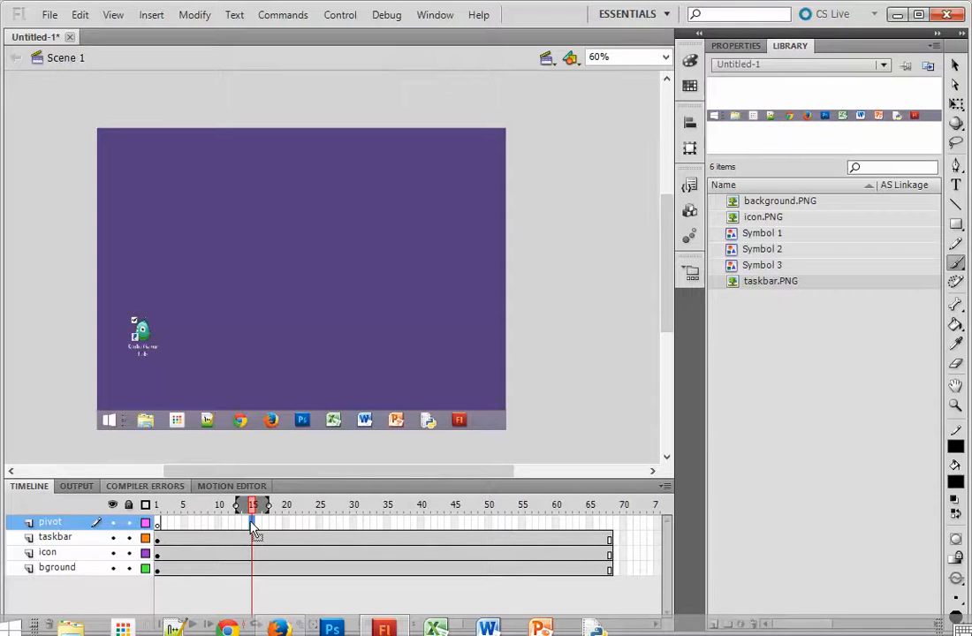
pyautogui.press('F7')
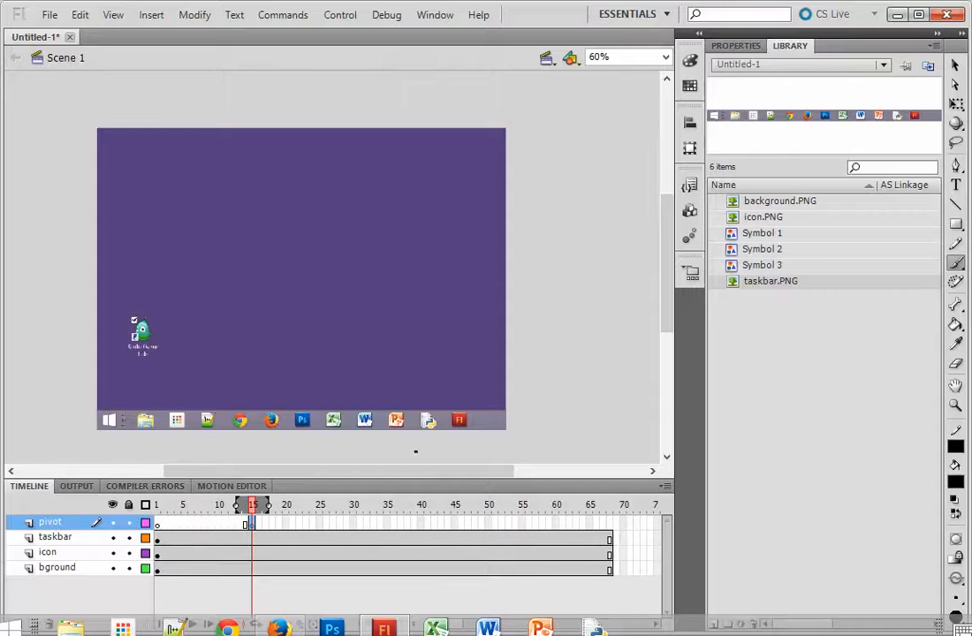
# Step: Brush a black stick figure hanging from an open parachute, overlapping the upper edge of the purple desktop background
pyautogui.scroll(1, 664, 301)
pyautogui.moveTo(664, 300); pyautogui.dragTo(651, 263)
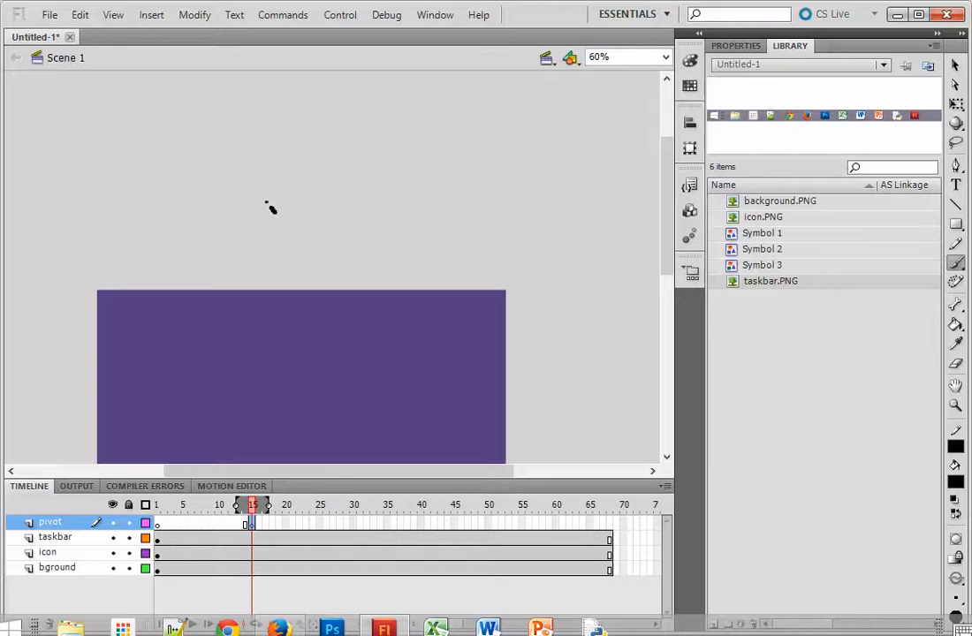
pyautogui.moveTo(276, 211)
pyautogui.mouseDown()
pyautogui.moveTo(212, 189)
pyautogui.moveTo(183, 218)
pyautogui.moveTo(263, 210)
pyautogui.moveTo(275, 213)
pyautogui.moveTo(252, 244)
pyautogui.mouseUp()
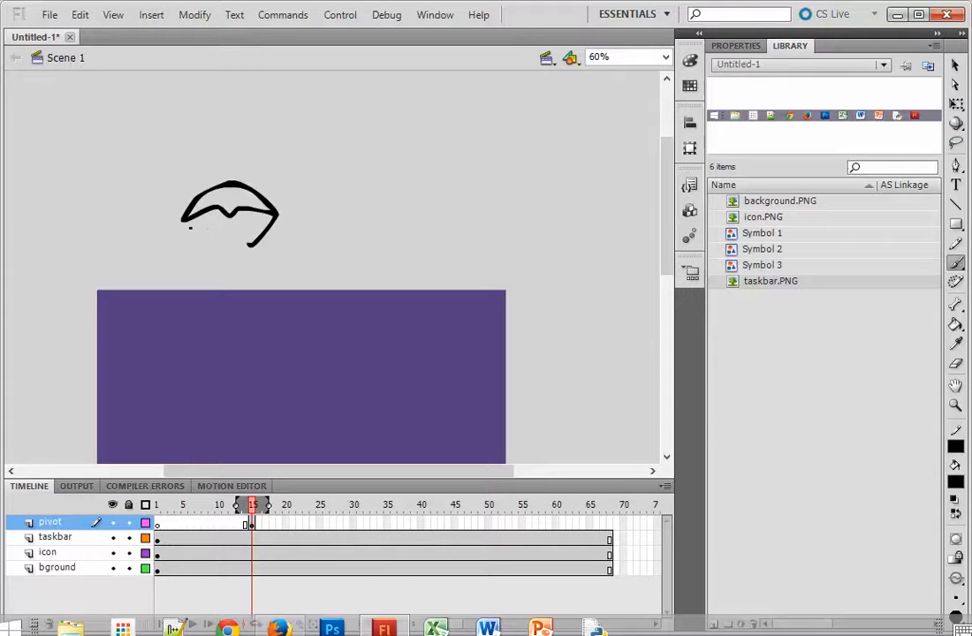
pyautogui.moveTo(179, 218)
pyautogui.mouseDown()
pyautogui.moveTo(221, 249)
pyautogui.moveTo(231, 226)
pyautogui.moveTo(234, 249)
pyautogui.moveTo(250, 244)
pyautogui.moveTo(233, 272)
pyautogui.moveTo(235, 280)
pyautogui.moveTo(252, 265)
pyautogui.moveTo(251, 280)
pyautogui.moveTo(244, 285)
pyautogui.moveTo(241, 268)
pyautogui.moveTo(237, 281)
pyautogui.moveTo(247, 329)
pyautogui.moveTo(231, 347)
pyautogui.moveTo(205, 345)
pyautogui.mouseUp()
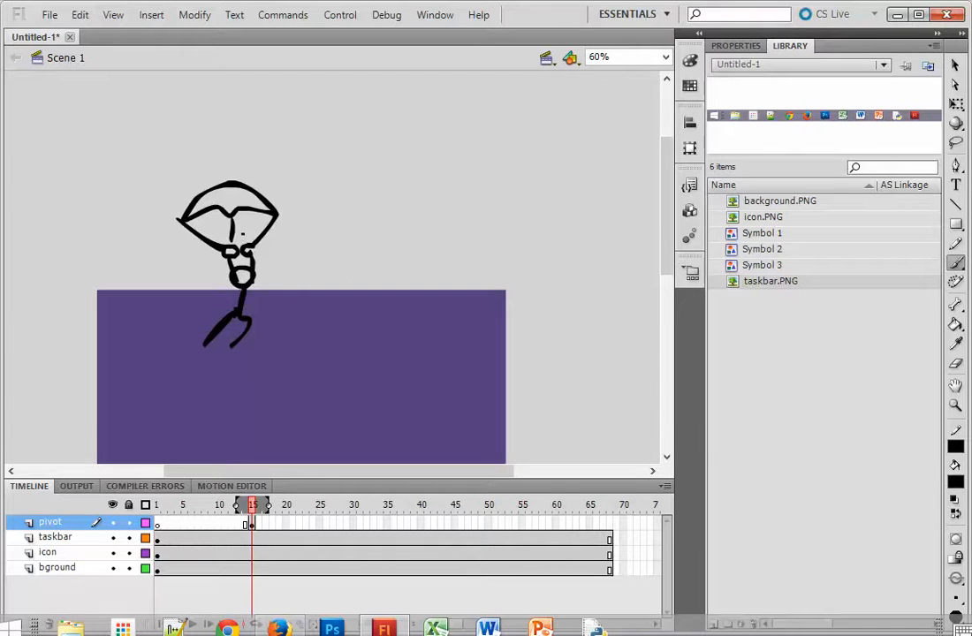
# Step: Move the whole parachutist drawing on frame 15 straight up until its feet clear the upper edge of the stage
pyautogui.click(252, 525)
pyautogui.hotkey('shift', 'Up')
pyautogui.hotkey('shift', 'Up')
pyautogui.hotkey('shift', 'Up')
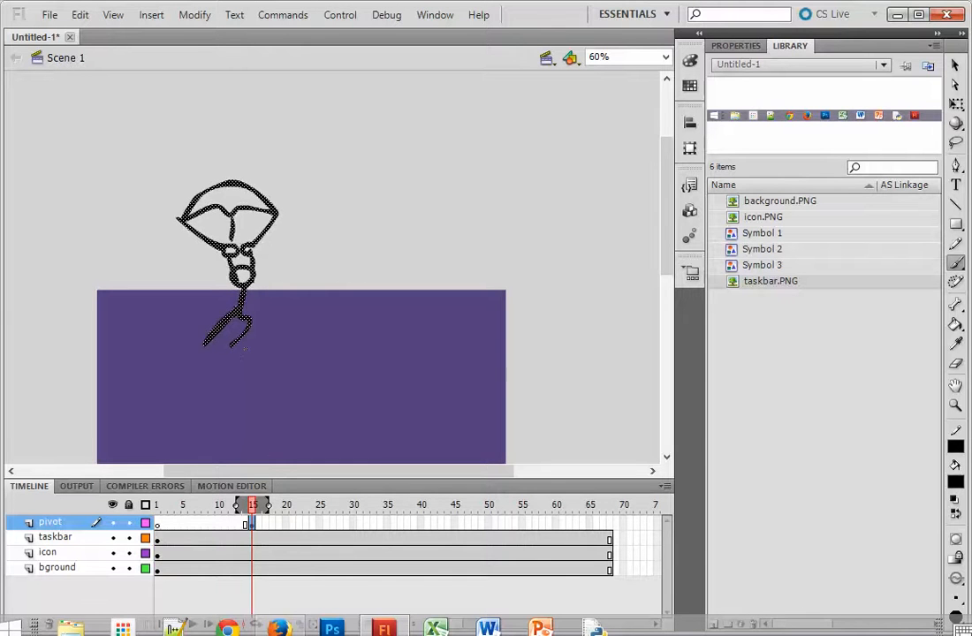
pyautogui.hotkey('shift', 'Up')
pyautogui.hotkey('shift', 'Up')
pyautogui.hotkey('shift', 'Up')
pyautogui.hotkey('shift', 'Up')
pyautogui.hotkey('shift', 'Up')
pyautogui.hotkey('shift', 'Up')
pyautogui.hotkey('shift', 'Up')
pyautogui.hotkey('shift', 'Up')
pyautogui.hotkey('shift', 'Up')
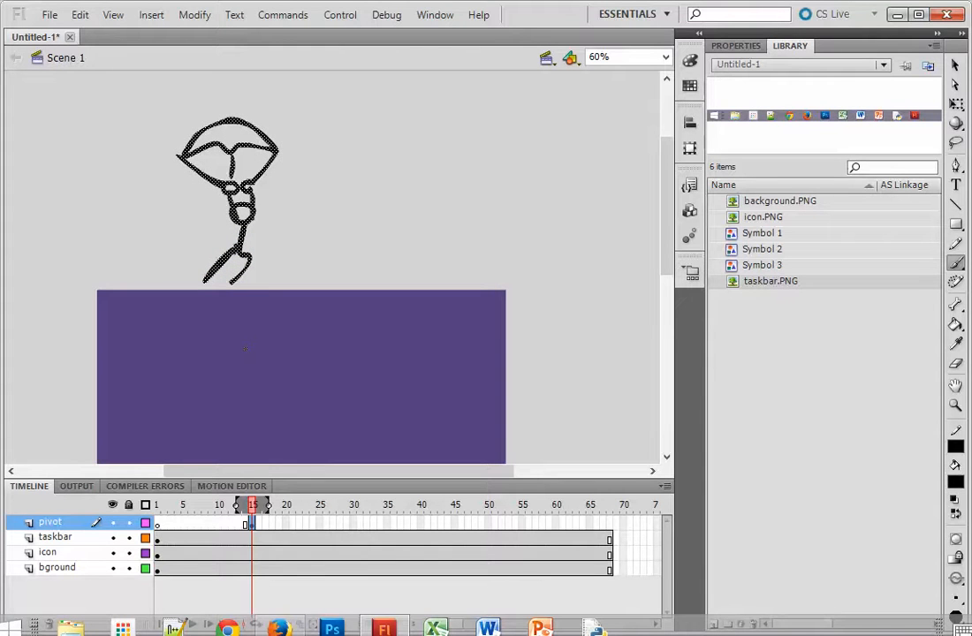
# Step: Add keyframes at frames 16 and 17 of the pivot layer, lowering the parachutist a little in each
pyautogui.press('F6')
pyautogui.hotkey('shift', 'Down')
pyautogui.hotkey('shift', 'Down')
pyautogui.hotkey('shift', 'Down')
pyautogui.hotkey('shift', 'Down')
pyautogui.hotkey('shift', 'Down')
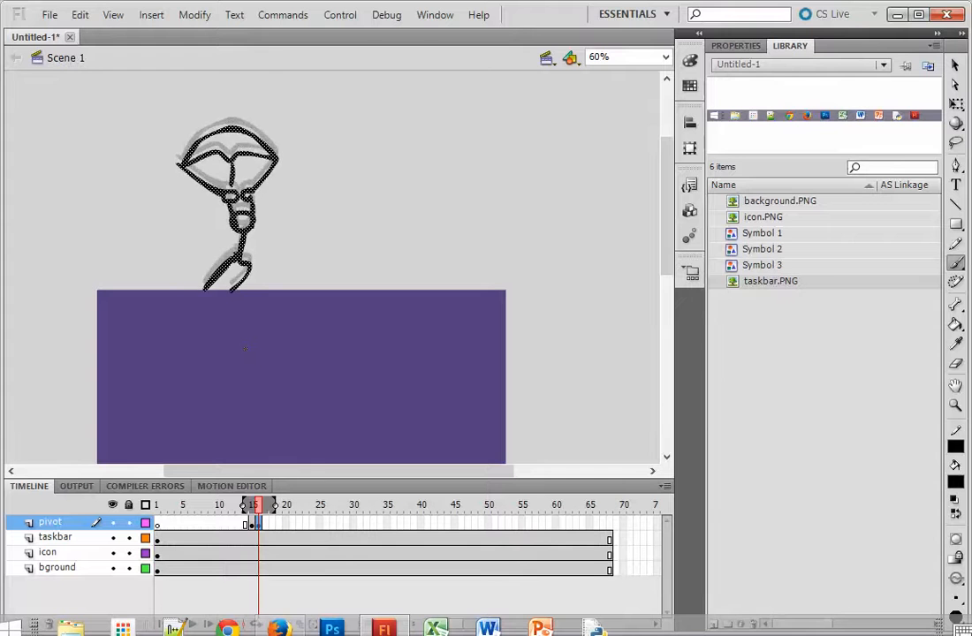
pyautogui.press('F6')
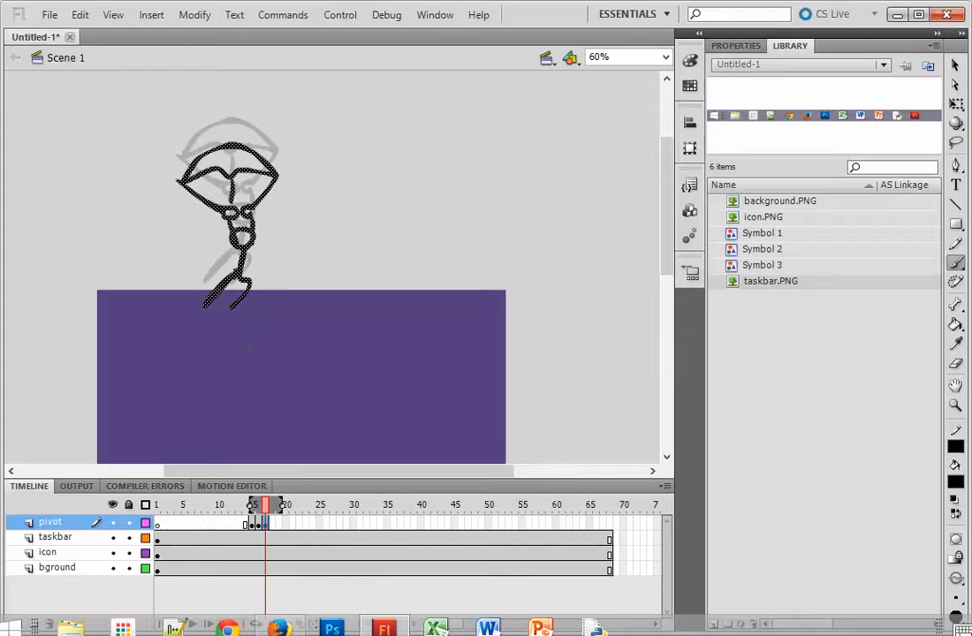
pyautogui.hotkey('shift', 'Down')
pyautogui.hotkey('shift', 'Down')
pyautogui.hotkey('shift', 'Down')
pyautogui.hotkey('shift', 'Down')
pyautogui.hotkey('shift', 'Down')
# Step: Continue the descent with keyframes at frames 18 and 19, shifting the parachutist further down in each
pyautogui.press('F6')
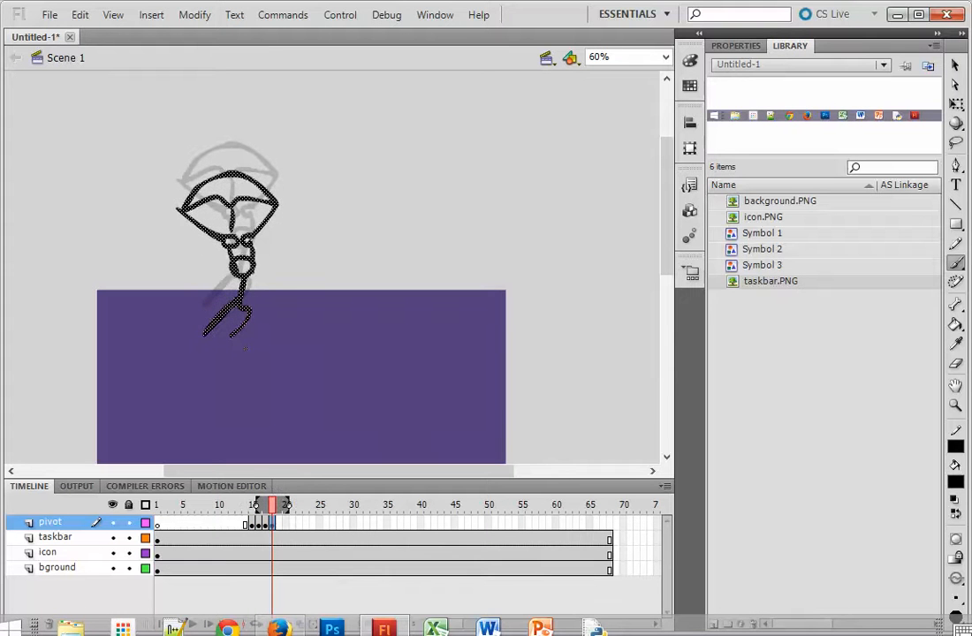
pyautogui.hotkey('shift', 'Down')
pyautogui.hotkey('shift', 'Down')
pyautogui.hotkey('shift', 'Down')
pyautogui.hotkey('shift', 'Down')
pyautogui.hotkey('shift', 'Down')
pyautogui.press('F6')
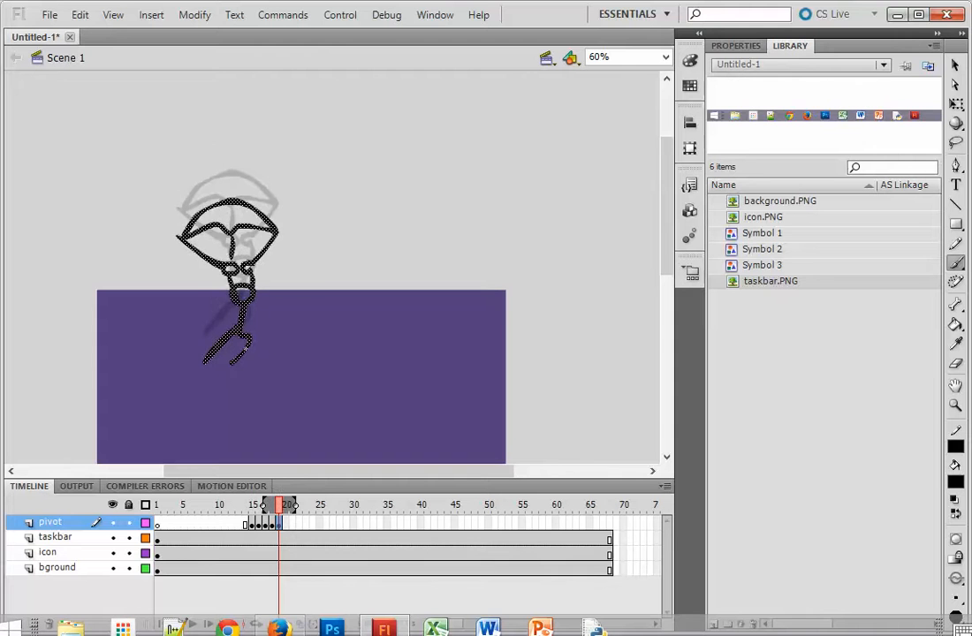
pyautogui.hotkey('shift', 'Down')
pyautogui.hotkey('shift', 'Down')
pyautogui.hotkey('shift', 'Down')
pyautogui.hotkey('shift', 'Down')
pyautogui.hotkey('shift', 'Down')
# Step: Add keyframes at frames 20, 21 and 22, lowering the parachutist in each until the whole figure is inside the stage
pyautogui.press('F6')
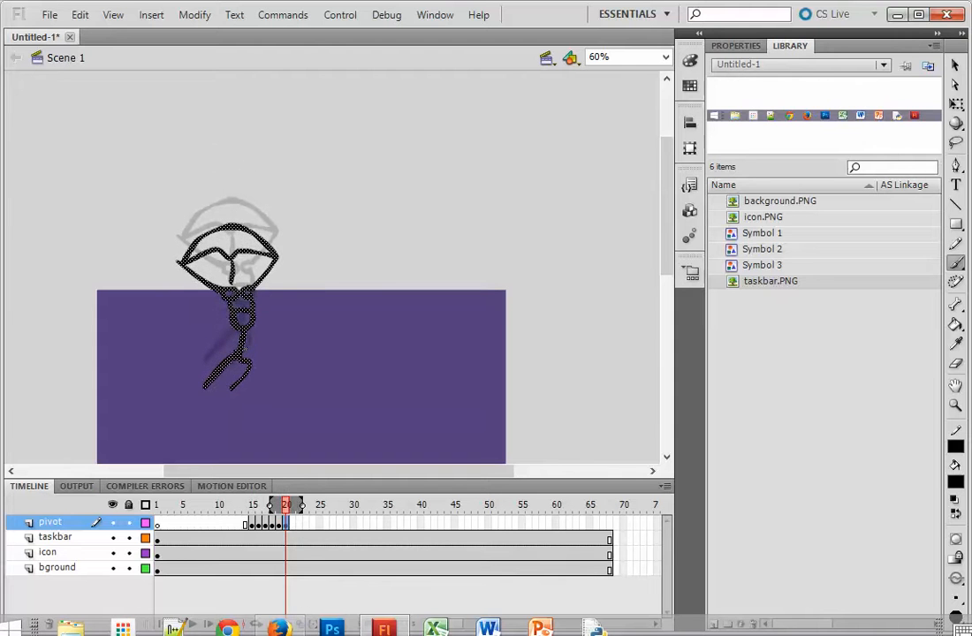
pyautogui.hotkey('shift', 'Down')
pyautogui.hotkey('shift', 'Down')
pyautogui.hotkey('shift', 'Down')
pyautogui.hotkey('shift', 'Down')
pyautogui.hotkey('shift', 'Down')
pyautogui.press('F6')
pyautogui.hotkey('shift', 'Down')
pyautogui.hotkey('shift', 'Down')
pyautogui.hotkey('shift', 'Down')
pyautogui.hotkey('shift', 'Down')
pyautogui.hotkey('shift', 'Down')
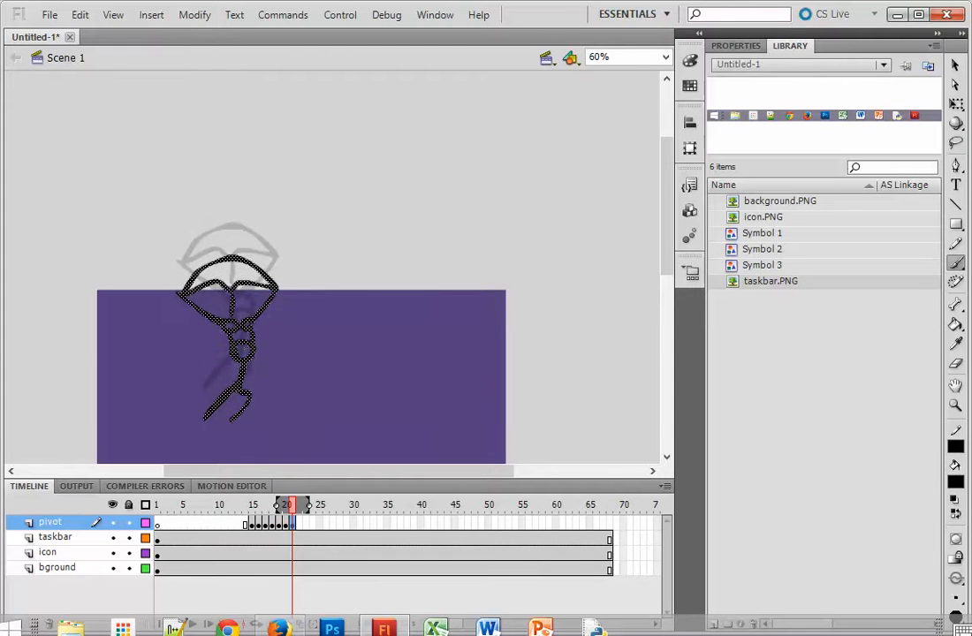
pyautogui.press('F6')
pyautogui.hotkey('shift', 'Down')
pyautogui.hotkey('shift', 'Down')
pyautogui.hotkey('shift', 'Down')
pyautogui.hotkey('shift', 'Down')
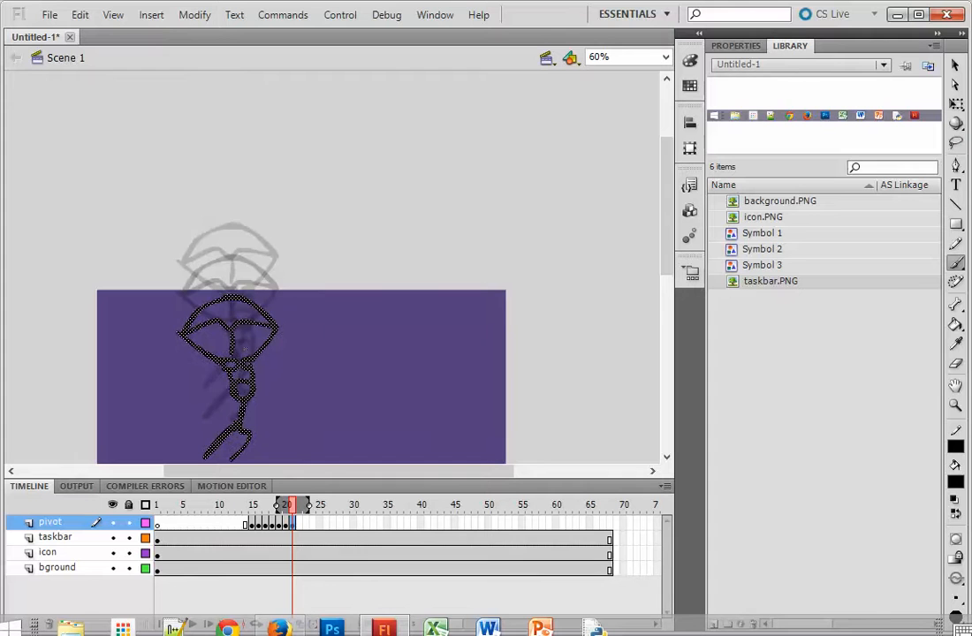
# Step: Add keyframes from frame 23 to 28, lowering the parachutist until its feet are just above the taskbar
pyautogui.scroll(-3, 483, 192)
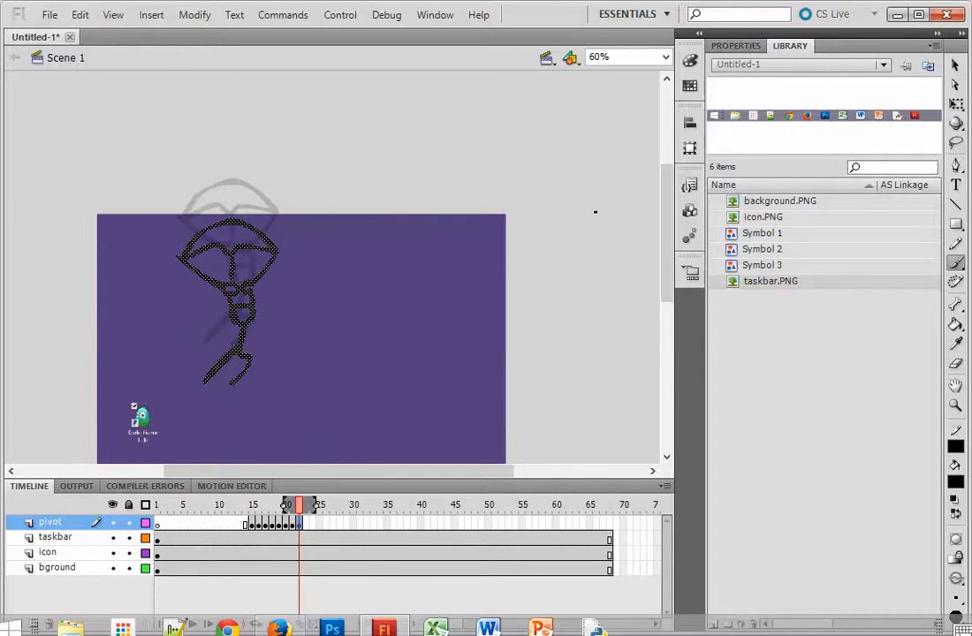
pyautogui.scroll(-4, 653, 274)
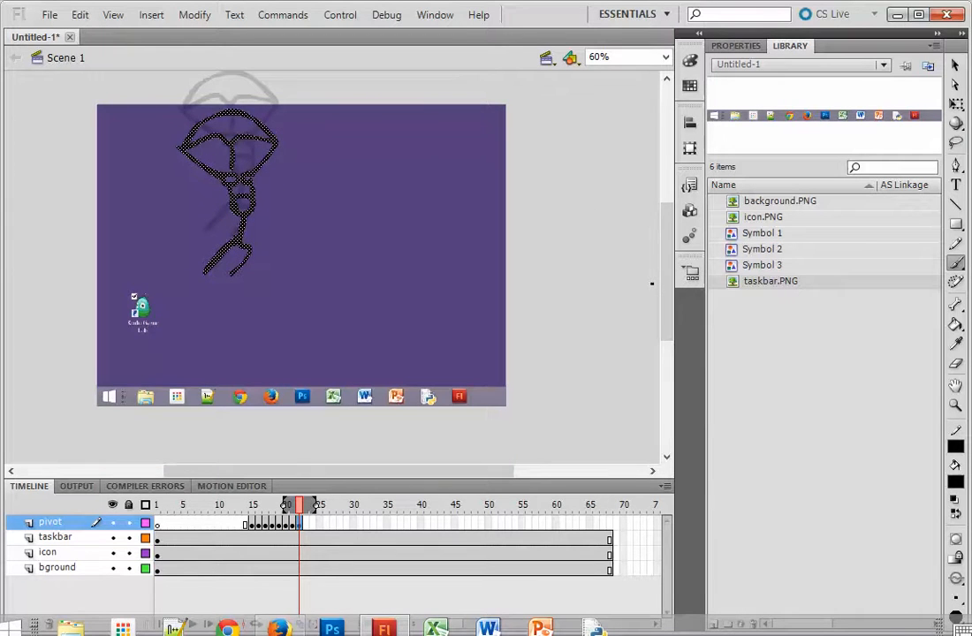
pyautogui.press('Return')
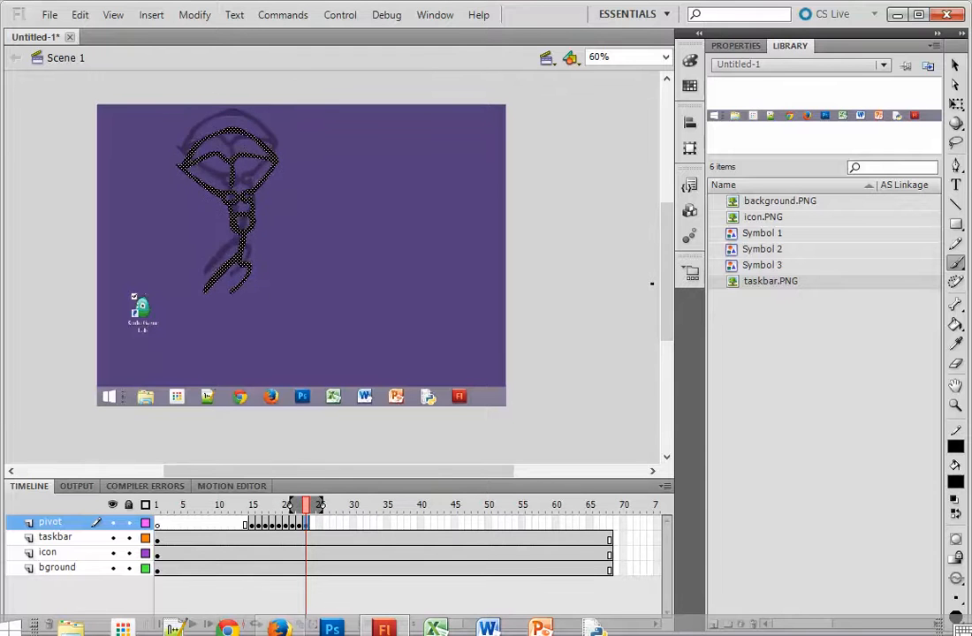
pyautogui.press('Return')
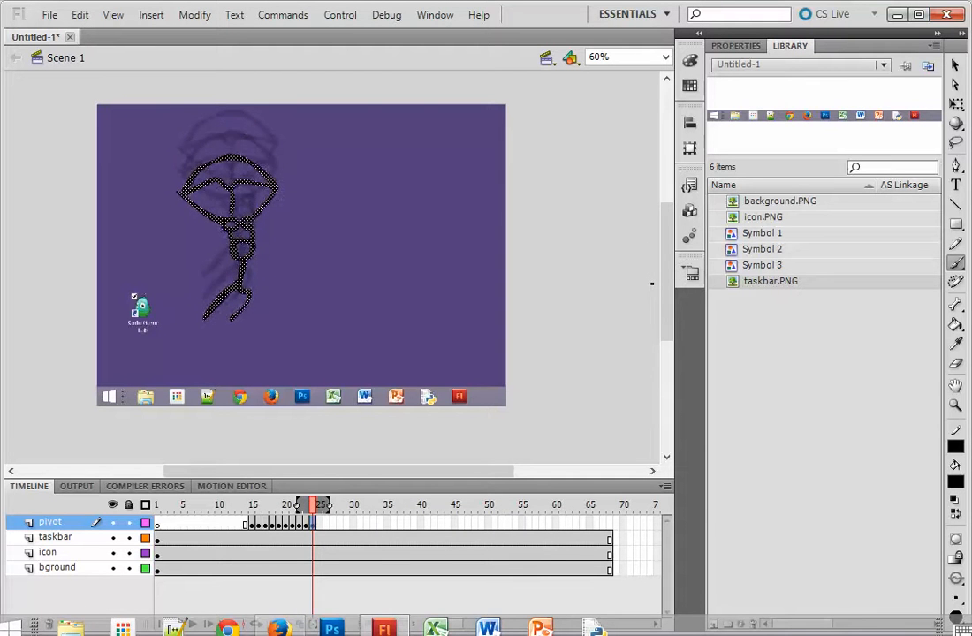
pyautogui.press('.')
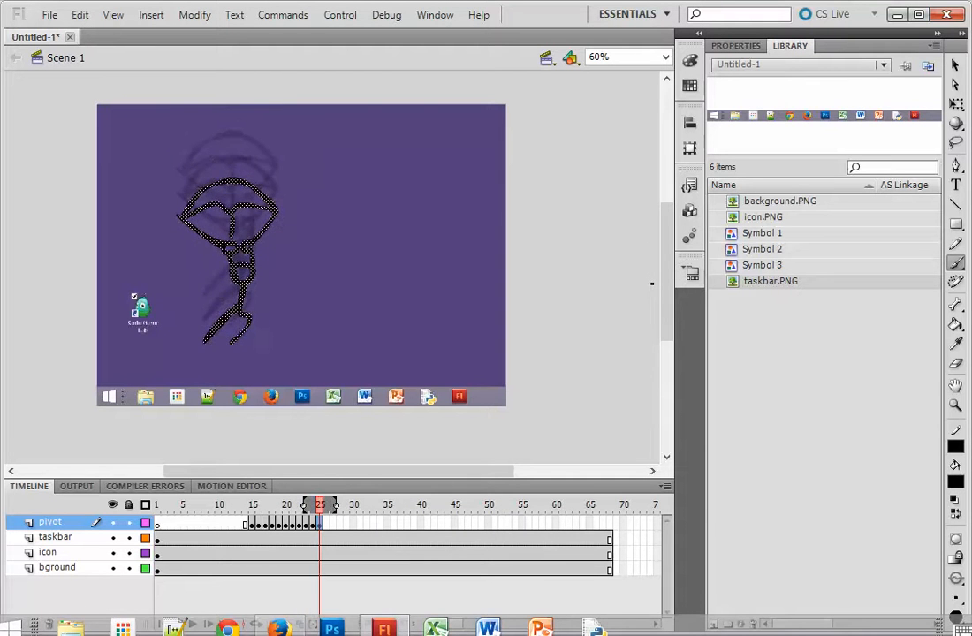
pyautogui.press('.')
pyautogui.press('.')
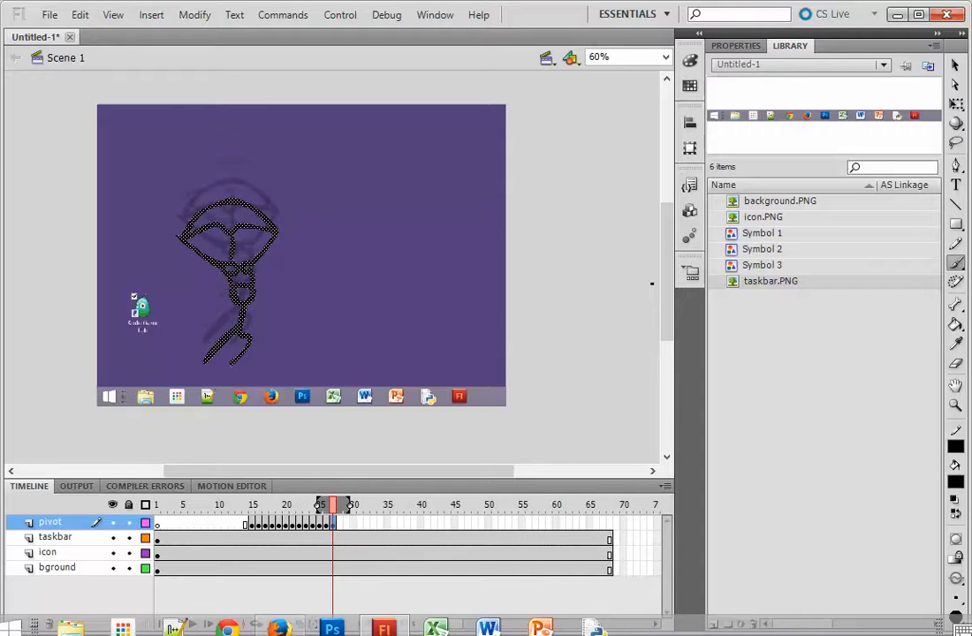
pyautogui.hotkey('shift', 'Down')
pyautogui.hotkey('shift', 'Down')
pyautogui.hotkey('shift', 'Down')
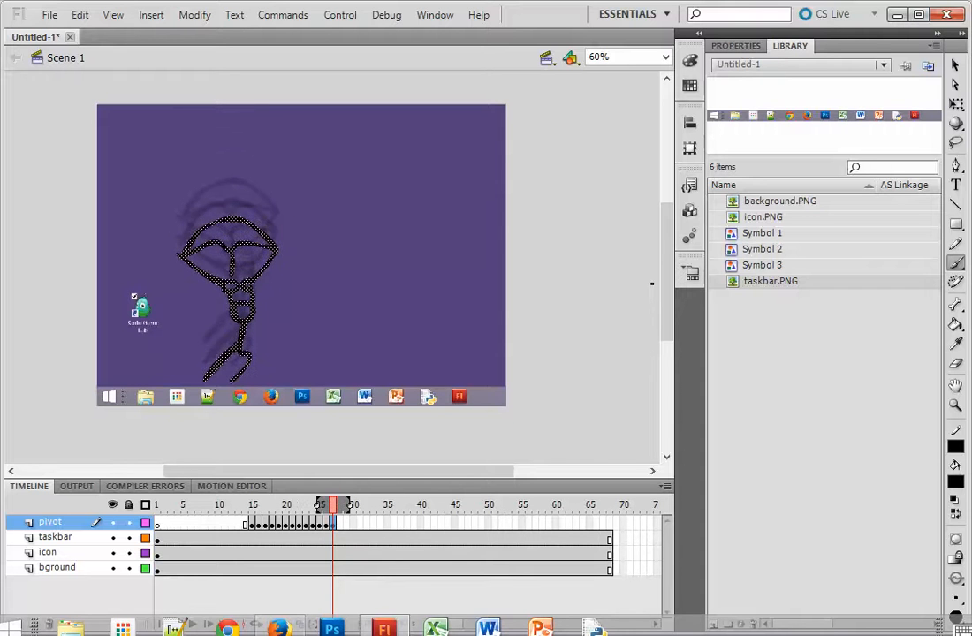
pyautogui.press('.')
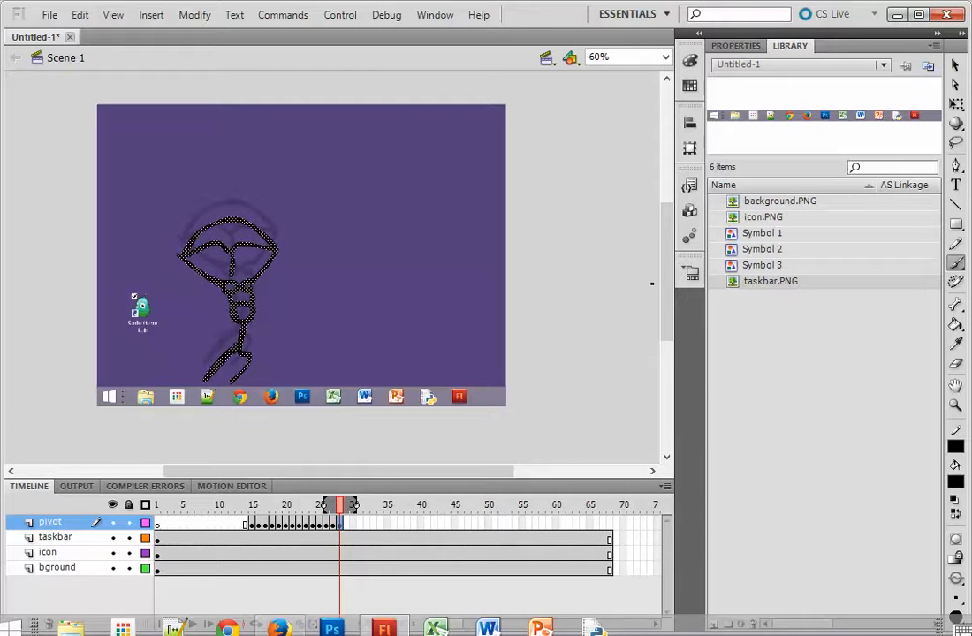
# Step: Insert a blank keyframe at frame 29 and draw the figure landing on the taskbar with its parachute tilting and collapsing
pyautogui.press('.')
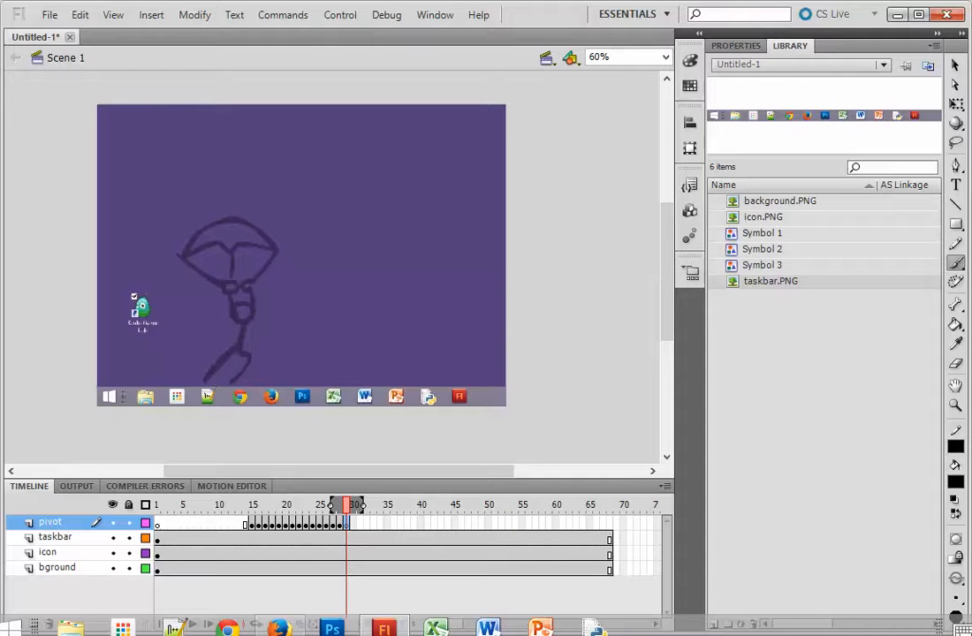
pyautogui.moveTo(208, 384)
pyautogui.mouseDown()
pyautogui.moveTo(247, 358)
pyautogui.moveTo(256, 385)
pyautogui.moveTo(267, 322)
pyautogui.moveTo(250, 338)
pyautogui.moveTo(237, 316)
pyautogui.moveTo(262, 311)
pyautogui.moveTo(265, 288)
pyautogui.moveTo(251, 262)
pyautogui.moveTo(202, 289)
pyautogui.moveTo(211, 309)
pyautogui.moveTo(261, 276)
pyautogui.moveTo(196, 311)
pyautogui.mouseUp()
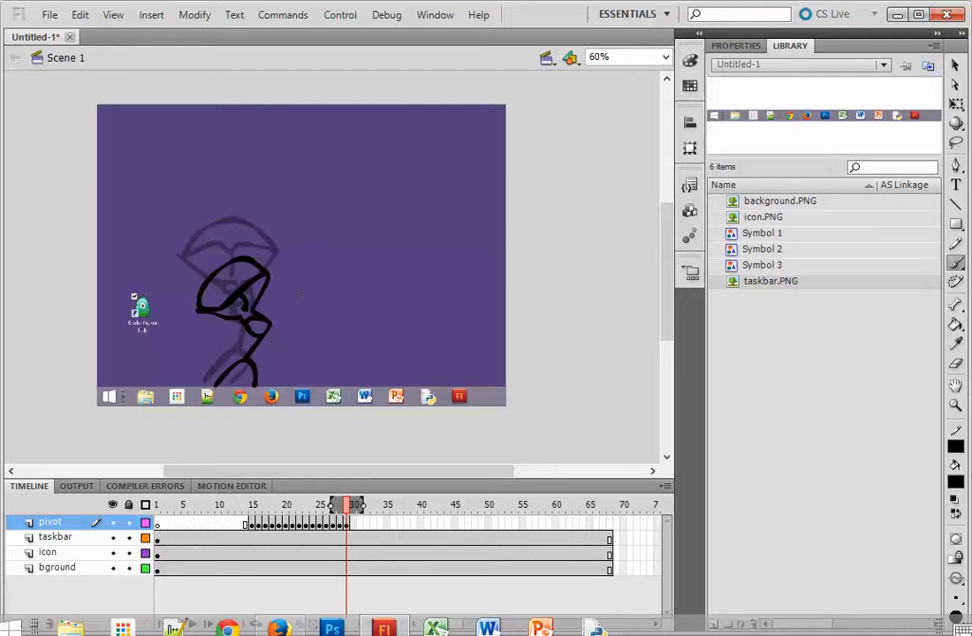
# Step: Draw the figure crouched on the taskbar with its parachute collapsed in a blank keyframe at frame 30, then add a blank keyframe at frame 31
pyautogui.press('F7')
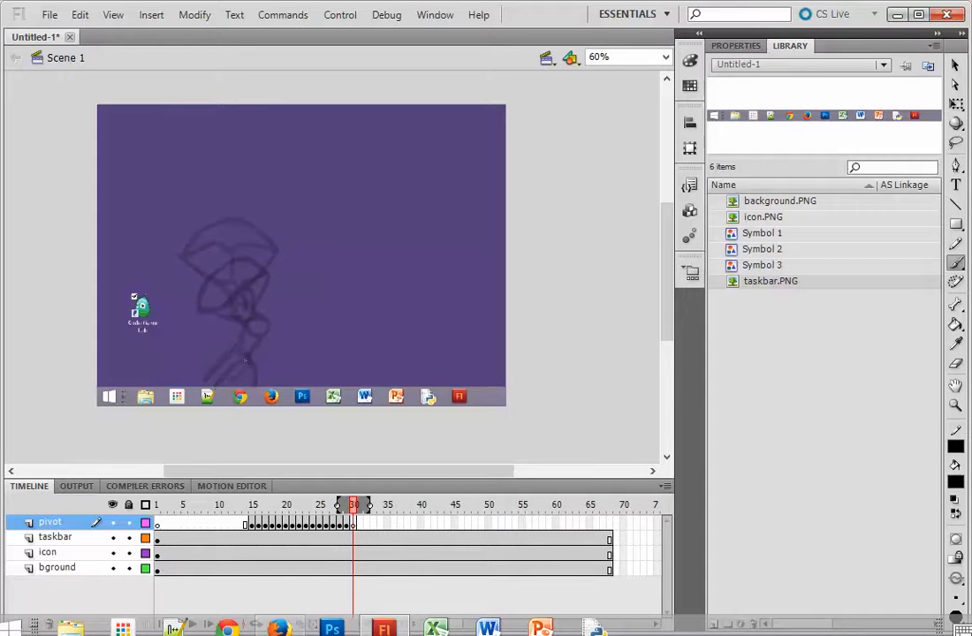
pyautogui.moveTo(236, 359)
pyautogui.mouseDown()
pyautogui.moveTo(251, 365)
pyautogui.moveTo(239, 386)
pyautogui.moveTo(251, 372)
pyautogui.moveTo(251, 328)
pyautogui.moveTo(235, 332)
pyautogui.moveTo(244, 346)
pyautogui.moveTo(220, 352)
pyautogui.moveTo(235, 362)
pyautogui.moveTo(206, 343)
pyautogui.moveTo(199, 360)
pyautogui.moveTo(212, 371)
pyautogui.moveTo(243, 367)
pyautogui.moveTo(271, 350)
pyautogui.moveTo(247, 362)
pyautogui.mouseUp()
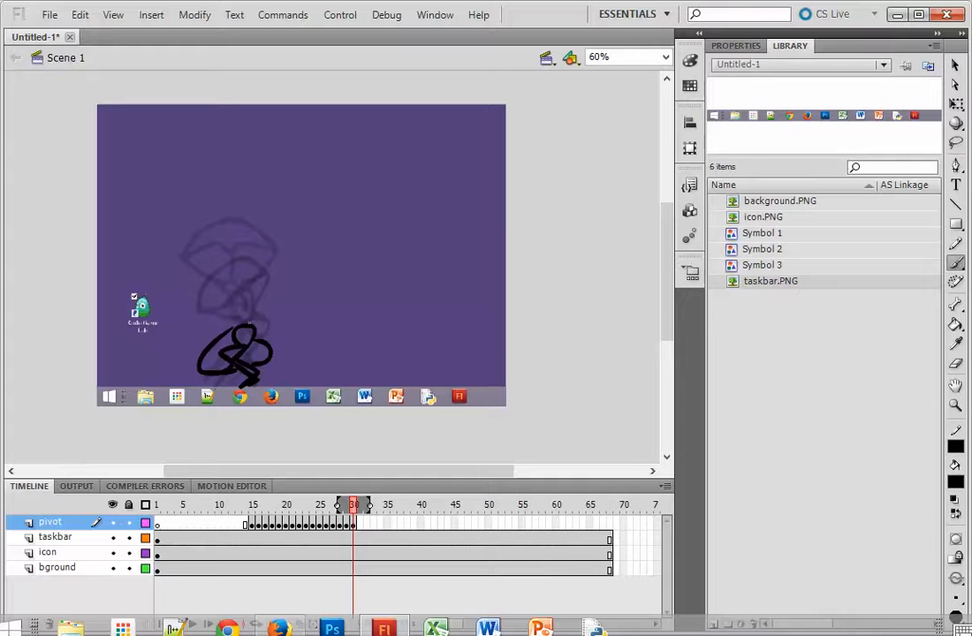
pyautogui.press('F7')
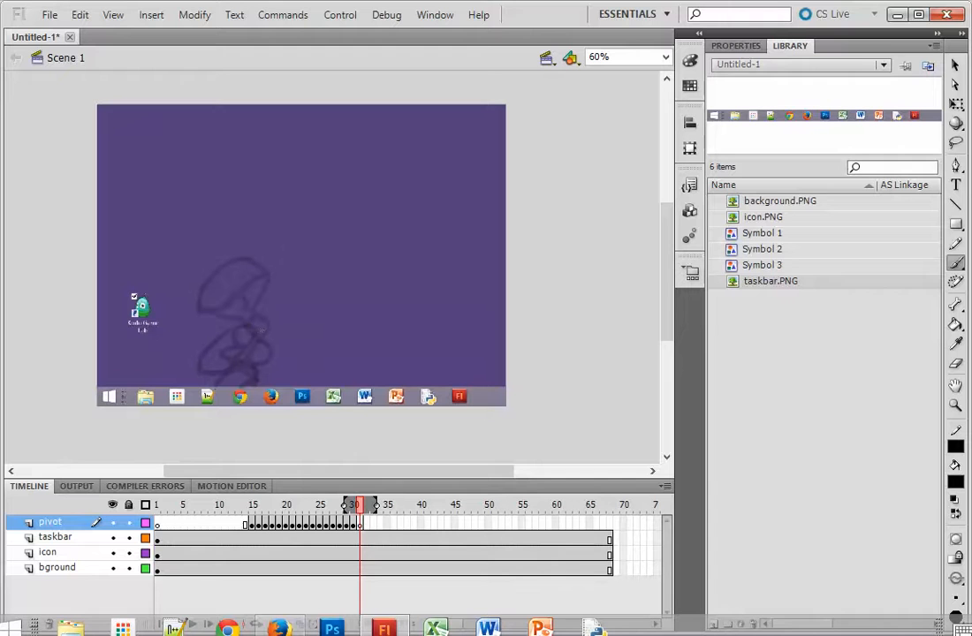
# Step: Draw the figure bent low over the flattened parachute in frame 31, and rising to its feet in a blank keyframe at frame 32
pyautogui.moveTo(262, 329)
pyautogui.mouseDown()
pyautogui.moveTo(236, 341)
pyautogui.moveTo(252, 344)
pyautogui.moveTo(261, 330)
pyautogui.moveTo(221, 355)
pyautogui.moveTo(259, 379)
pyautogui.moveTo(248, 383)
pyautogui.moveTo(240, 347)
pyautogui.moveTo(217, 368)
pyautogui.mouseUp()
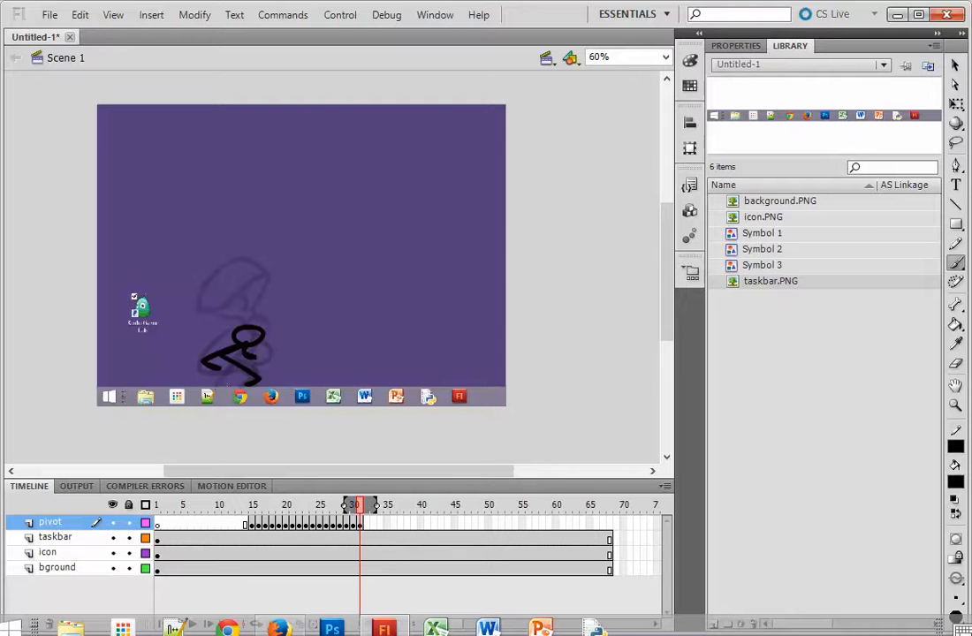
pyautogui.moveTo(190, 385); pyautogui.dragTo(231, 385)
pyautogui.press('F7')
pyautogui.moveTo(254, 362)
pyautogui.mouseDown()
pyautogui.moveTo(246, 385)
pyautogui.moveTo(250, 346)
pyautogui.moveTo(237, 311)
pyautogui.moveTo(217, 333)
pyautogui.moveTo(267, 342)
pyautogui.moveTo(245, 320)
pyautogui.moveTo(261, 292)
pyautogui.moveTo(243, 280)
pyautogui.moveTo(235, 302)
pyautogui.moveTo(249, 314)
pyautogui.mouseUp()
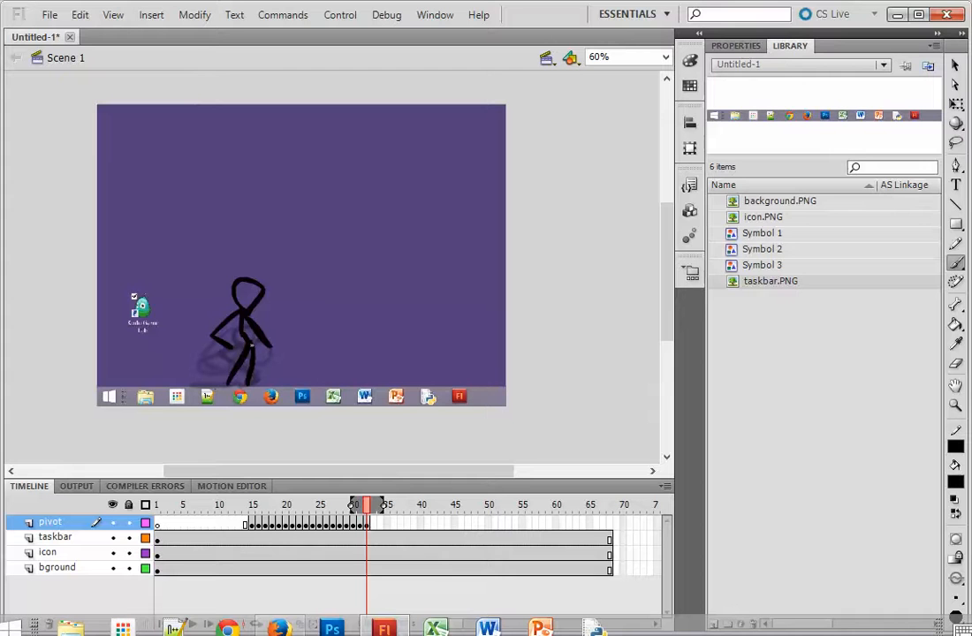
# Step: Insert a blank keyframe at frame 33 and draw the figure standing upright on the taskbar with its hands on its hips
pyautogui.press('F7')
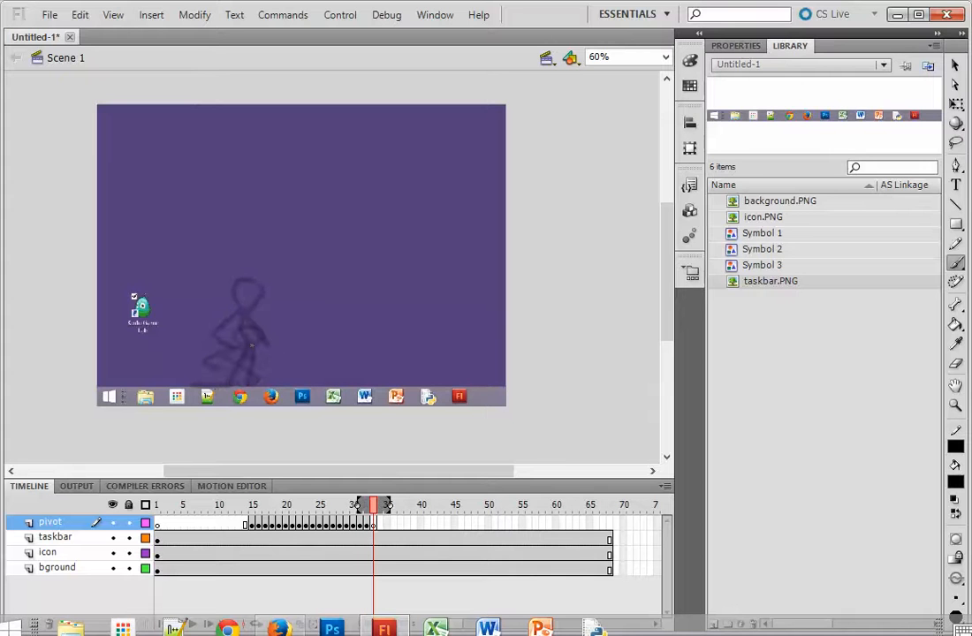
pyautogui.moveTo(235, 307)
pyautogui.mouseDown()
pyautogui.moveTo(240, 349)
pyautogui.moveTo(219, 386)
pyautogui.mouseUp()
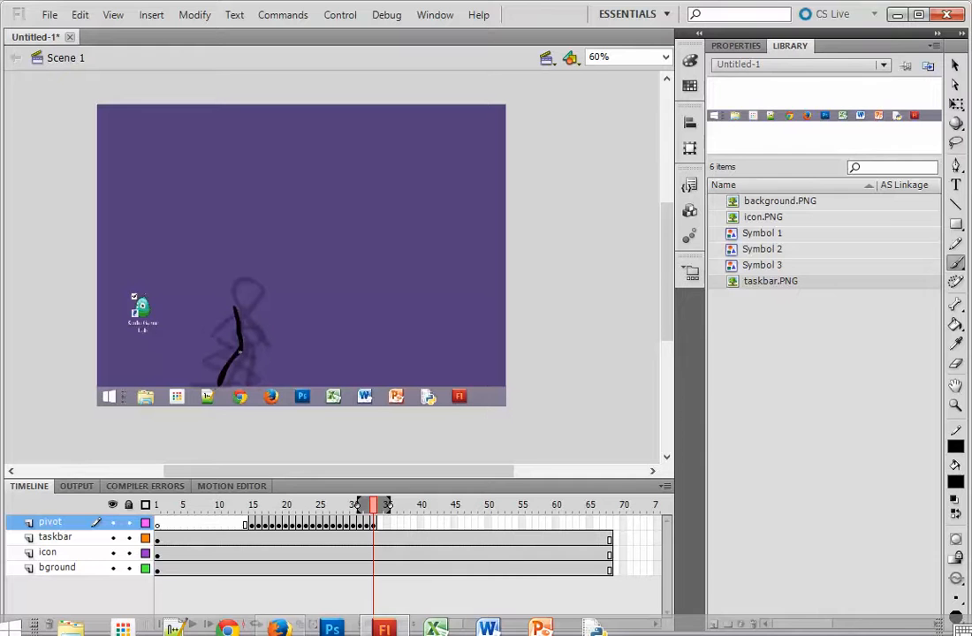
pyautogui.moveTo(239, 347); pyautogui.dragTo(252, 383)
pyautogui.moveTo(235, 309)
pyautogui.mouseDown()
pyautogui.moveTo(227, 275)
pyautogui.moveTo(218, 284)
pyautogui.moveTo(235, 311)
pyautogui.moveTo(213, 331)
pyautogui.moveTo(237, 344)
pyautogui.moveTo(237, 315)
pyautogui.moveTo(241, 349)
pyautogui.mouseUp()
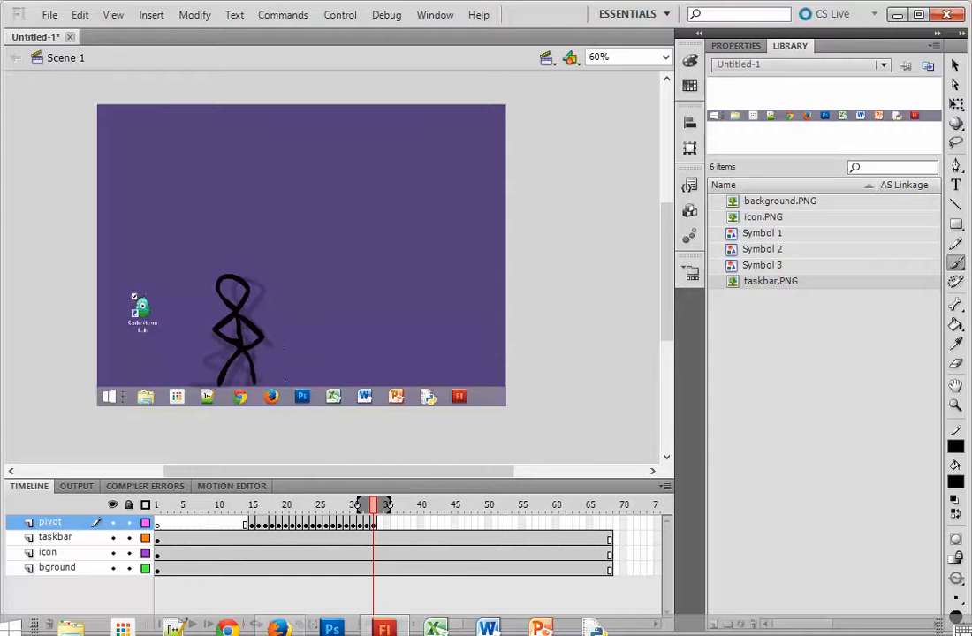
# Step: Extend the standing pose on the pivot layer to frame 45
pyautogui.click(378, 526)
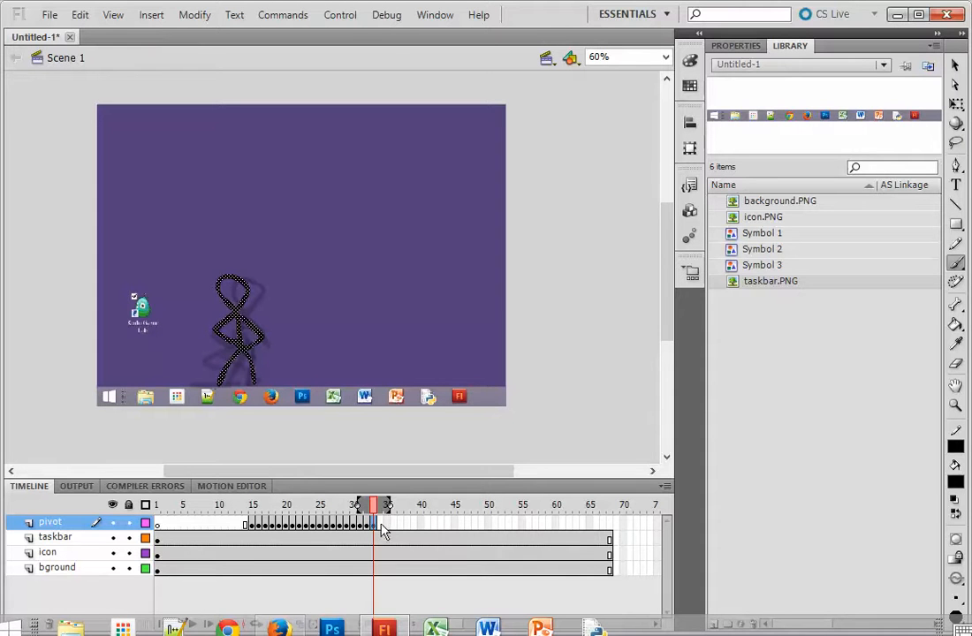
pyautogui.press('F5')
pyautogui.press('F5')
pyautogui.press('F5')
pyautogui.press('F5')
pyautogui.press('F5')
pyautogui.press('F5')
pyautogui.press('F5')
pyautogui.press('F5')
pyautogui.press('F5')
pyautogui.press('F5')
# Step: Play the animation from frame 1 to check the parachute landing and the standing pose
pyautogui.click(161, 524)
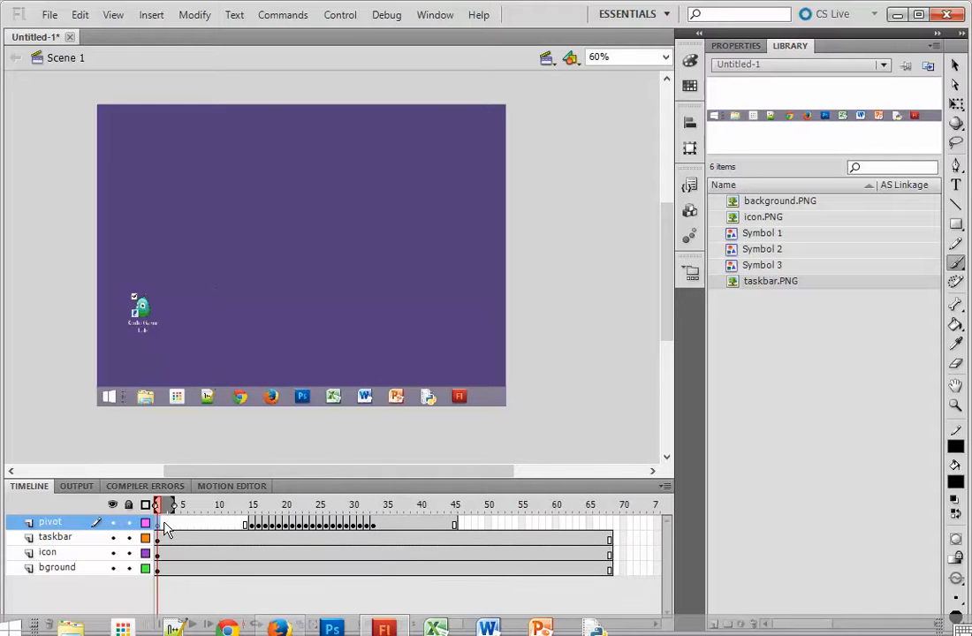
pyautogui.press('Return')
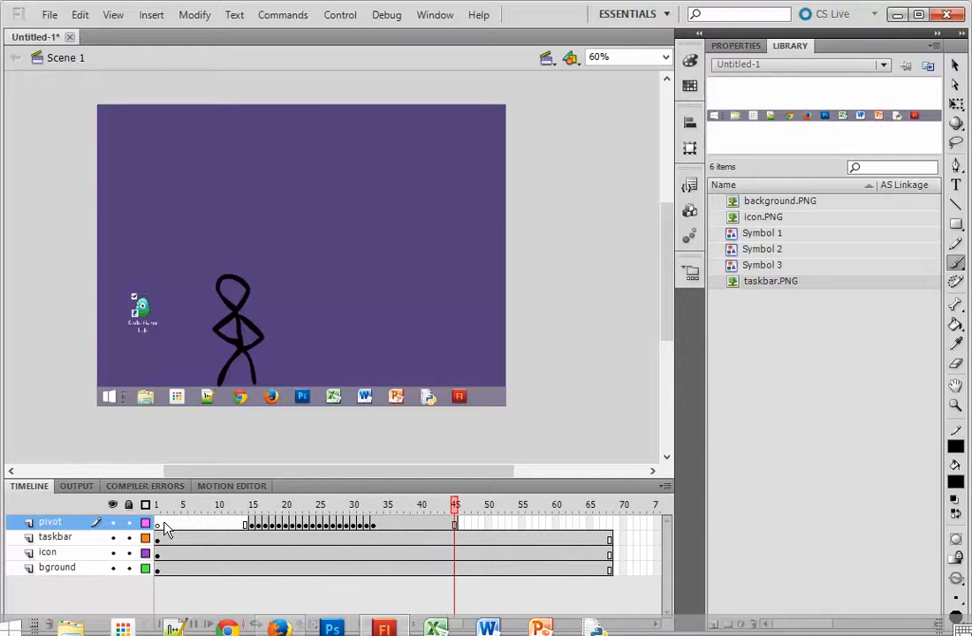
pyautogui.press('Return')
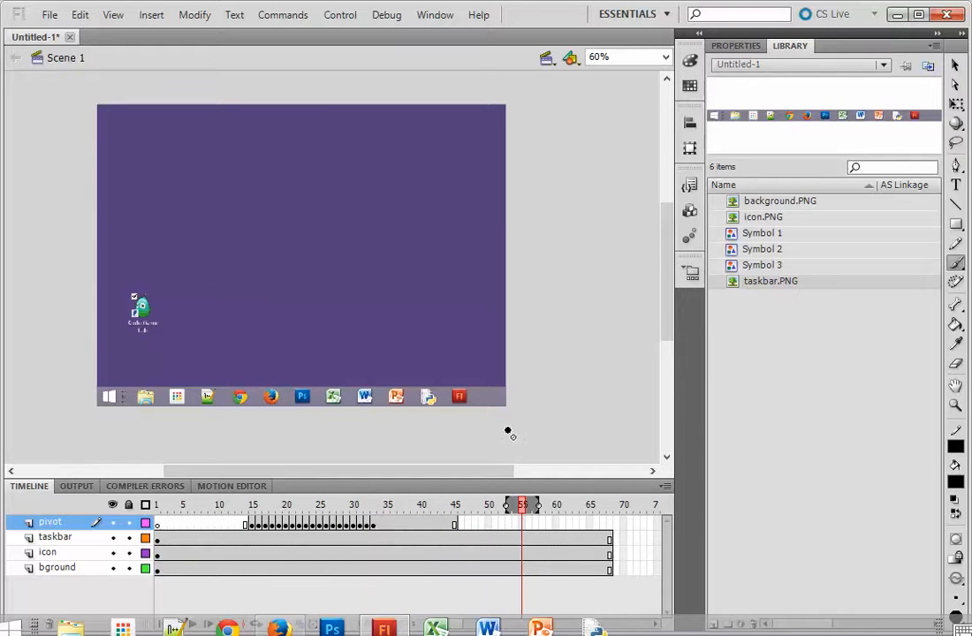
# Step: Insert a blank keyframe at frame 45 and draw the figure starting to step toward the desktop icon with one knee raised
pyautogui.click(455, 525)
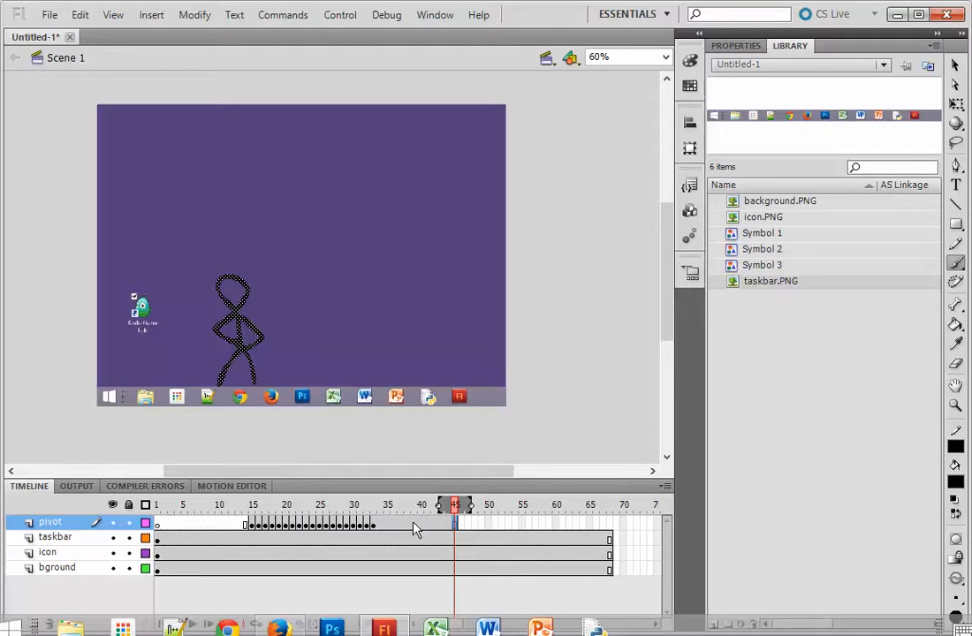
pyautogui.press('F7')
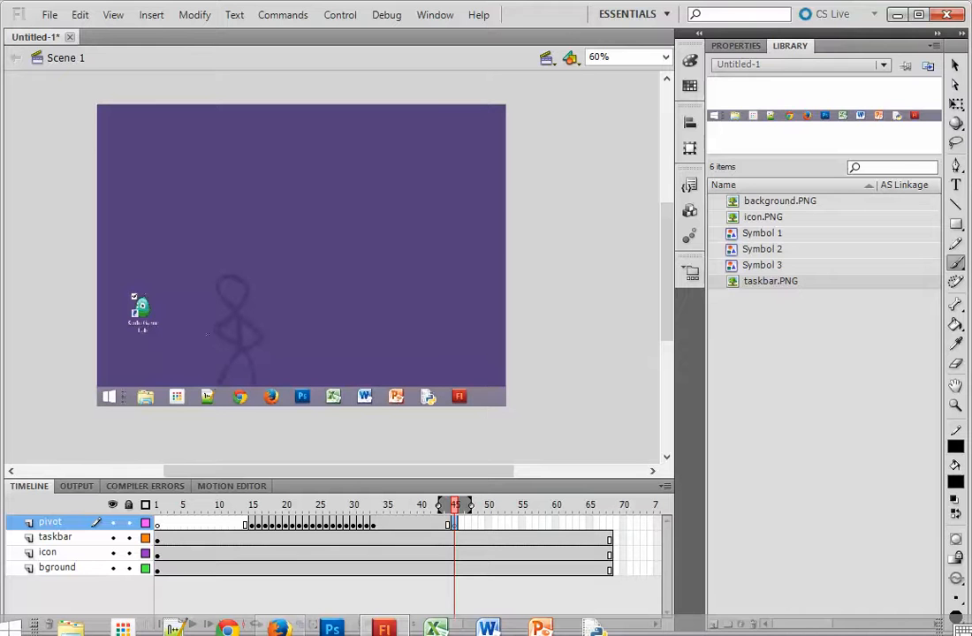
pyautogui.moveTo(221, 348)
pyautogui.mouseDown()
pyautogui.moveTo(215, 374)
pyautogui.moveTo(228, 361)
pyautogui.moveTo(237, 383)
pyautogui.moveTo(220, 335)
pyautogui.moveTo(232, 301)
pyautogui.moveTo(225, 281)
pyautogui.moveTo(213, 278)
pyautogui.moveTo(206, 298)
pyautogui.moveTo(234, 328)
pyautogui.moveTo(228, 339)
pyautogui.moveTo(218, 314)
pyautogui.moveTo(212, 351)
pyautogui.mouseUp()
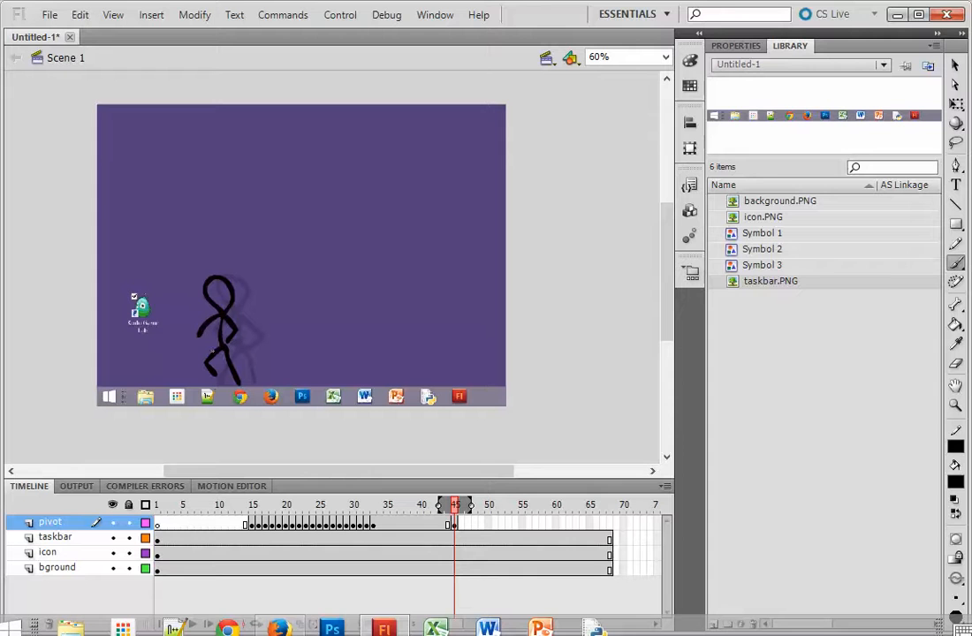
# Step: Insert a blank keyframe at frame 46 and draw the figure slightly closer to the icon with both feet on the taskbar
pyautogui.press('F7')
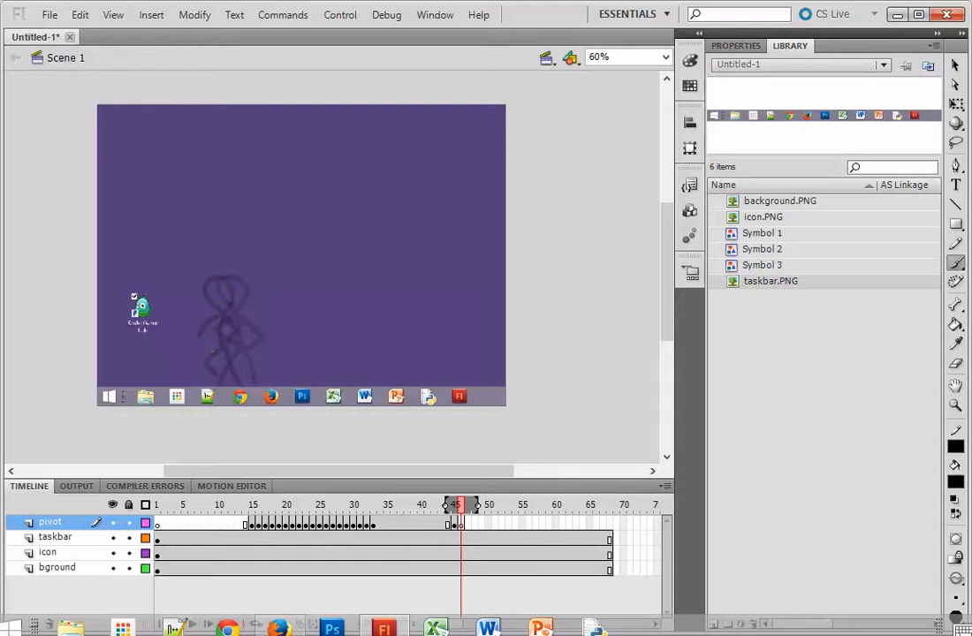
pyautogui.moveTo(221, 344); pyautogui.dragTo(207, 376)
pyautogui.hotkey('ctrl', 'z')
pyautogui.moveTo(208, 343); pyautogui.dragTo(198, 385)
pyautogui.moveTo(209, 344); pyautogui.dragTo(218, 381)
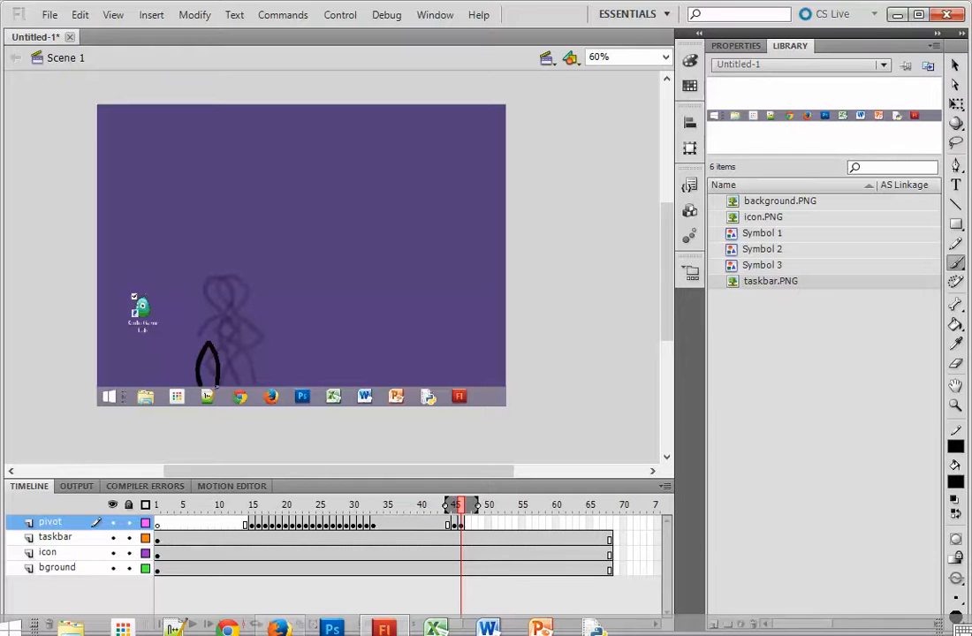
pyautogui.moveTo(209, 343)
pyautogui.mouseDown()
pyautogui.moveTo(204, 281)
pyautogui.moveTo(189, 293)
pyautogui.moveTo(202, 311)
pyautogui.moveTo(216, 285)
pyautogui.moveTo(186, 332)
pyautogui.moveTo(232, 348)
pyautogui.mouseUp()
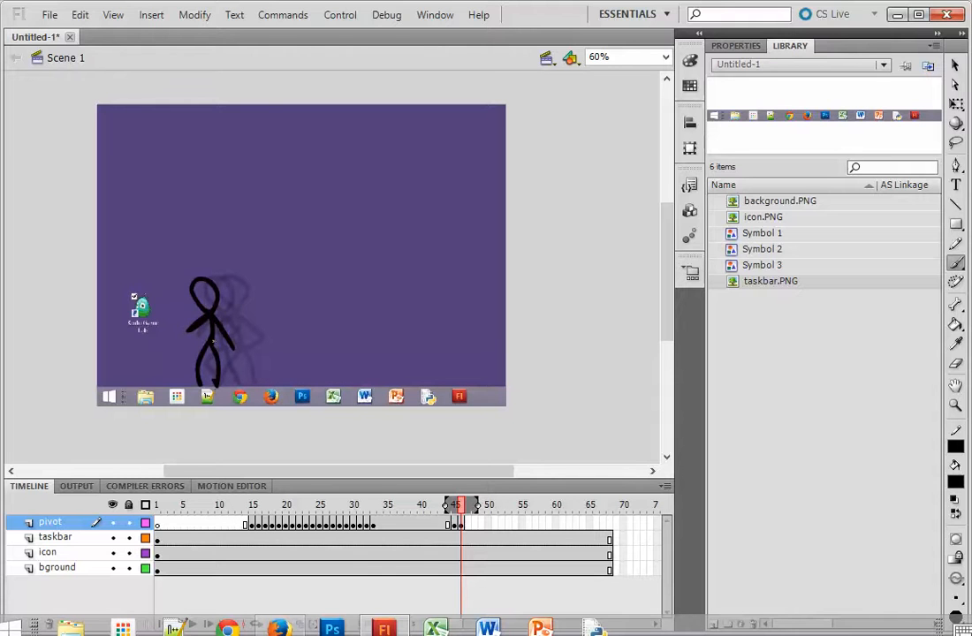
# Step: Draw the figure taking another step in a blank keyframe at frame 47, and standing hands on hips beside the icon at frame 48
pyautogui.press('F7')
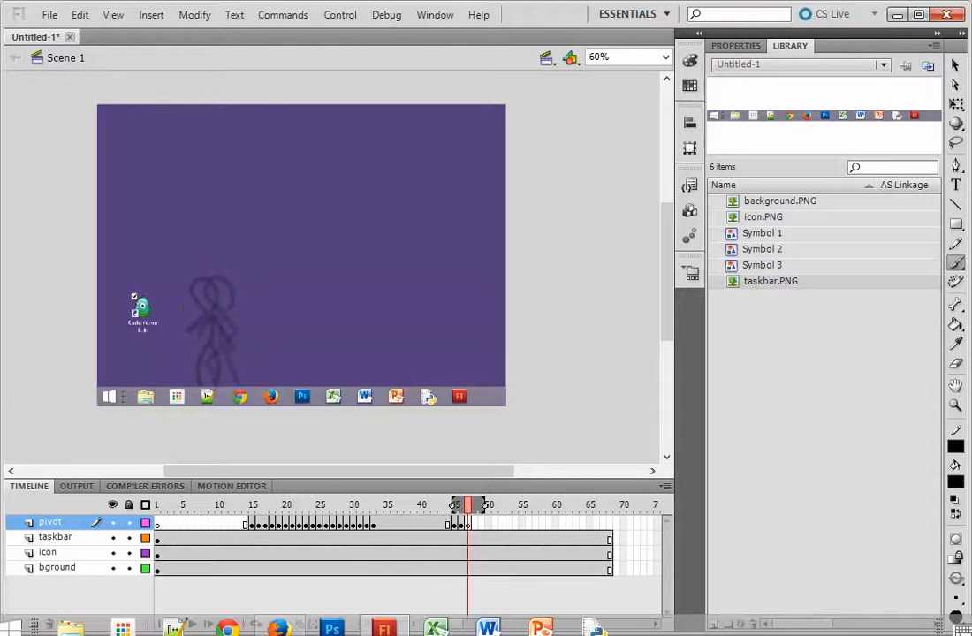
pyautogui.moveTo(186, 333)
pyautogui.mouseDown()
pyautogui.moveTo(163, 357)
pyautogui.moveTo(183, 381)
pyautogui.moveTo(188, 351)
pyautogui.moveTo(202, 383)
pyautogui.moveTo(187, 311)
pyautogui.moveTo(173, 339)
pyautogui.moveTo(188, 311)
pyautogui.moveTo(191, 326)
pyautogui.moveTo(197, 299)
pyautogui.mouseUp()
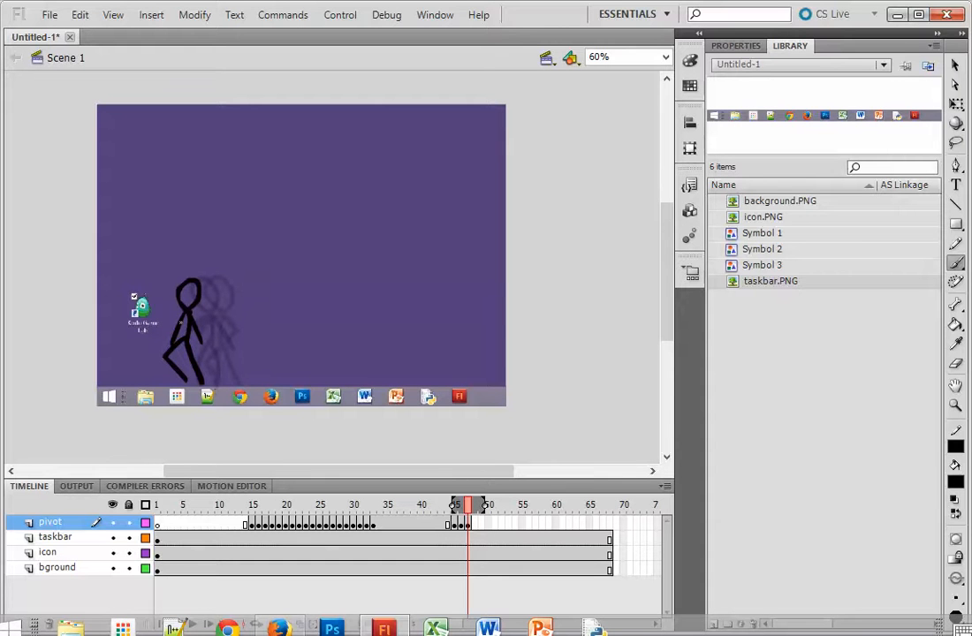
pyautogui.press('F7')
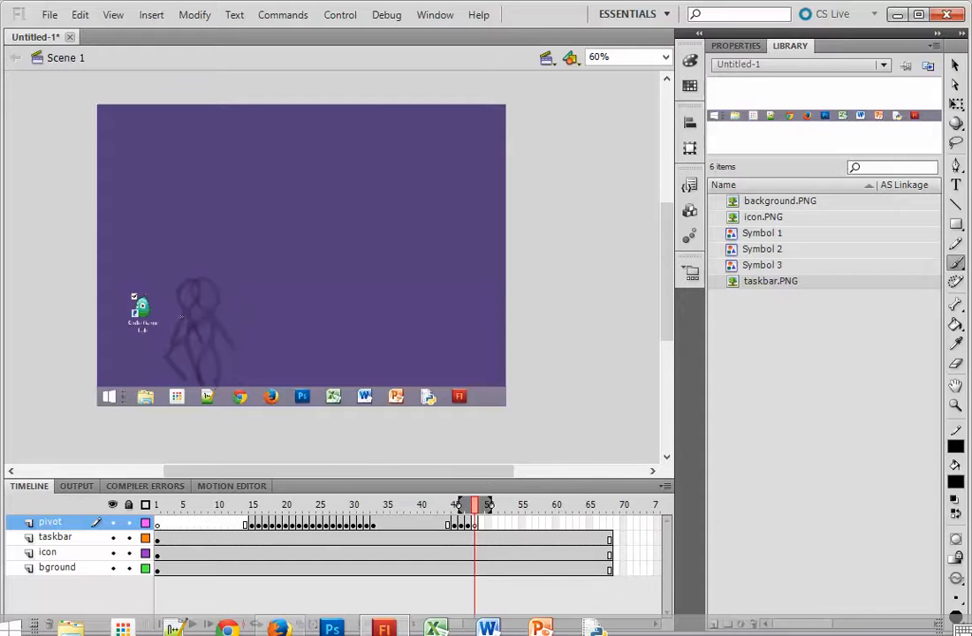
pyautogui.moveTo(168, 308)
pyautogui.mouseDown()
pyautogui.moveTo(152, 386)
pyautogui.moveTo(171, 346)
pyautogui.moveTo(175, 383)
pyautogui.moveTo(167, 313)
pyautogui.moveTo(176, 293)
pyautogui.moveTo(163, 275)
pyautogui.moveTo(155, 295)
pyautogui.moveTo(169, 308)
pyautogui.moveTo(166, 340)
pyautogui.mouseUp()
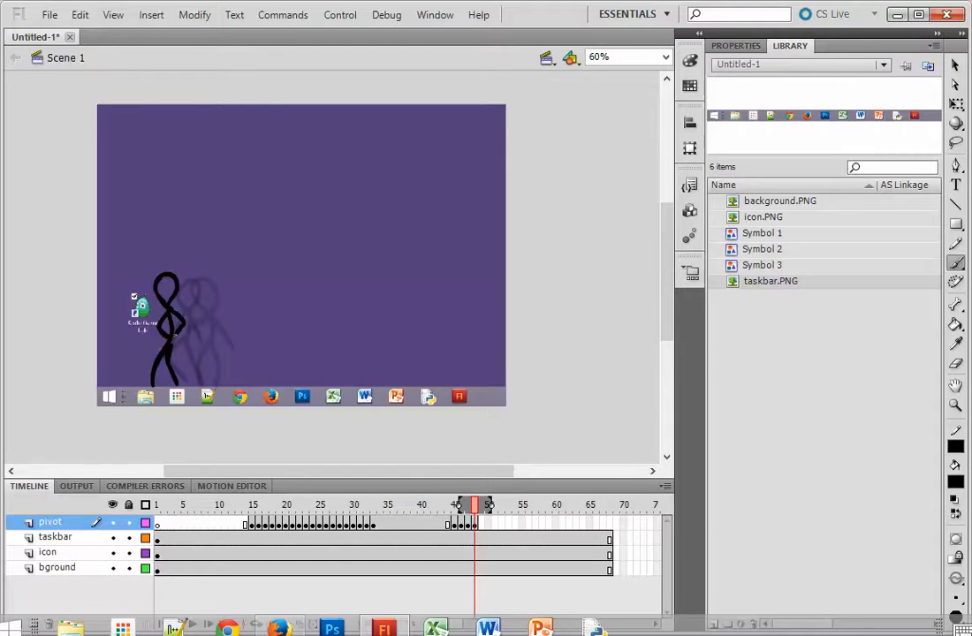
# Step: Hold the pose beside the icon until frame 63, extending all layers along with it
pyautogui.press('F6')
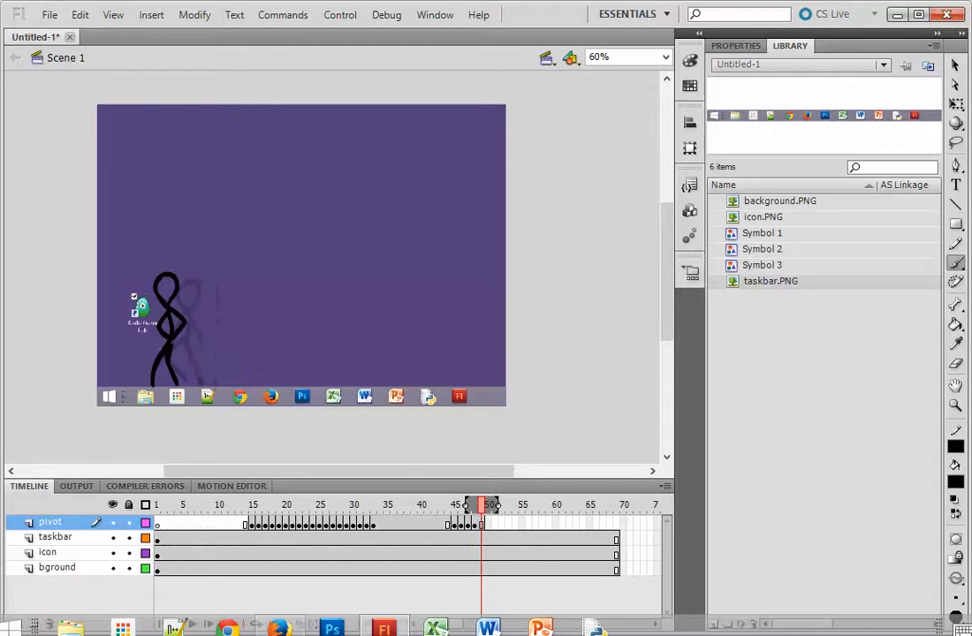
pyautogui.press('.')
pyautogui.press('.')
pyautogui.press('.')
pyautogui.press('.')
pyautogui.press('.')
pyautogui.press('.')
pyautogui.press('.')
pyautogui.press('.')
pyautogui.press('.')
pyautogui.press('.')
pyautogui.press('.')
pyautogui.press('.')
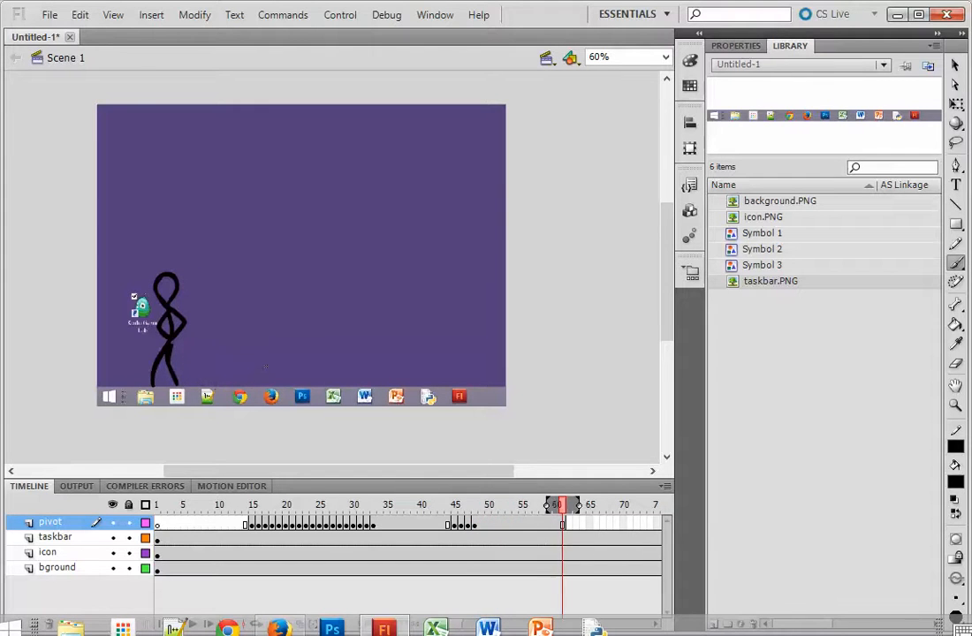
pyautogui.press('F6')
pyautogui.press('.')
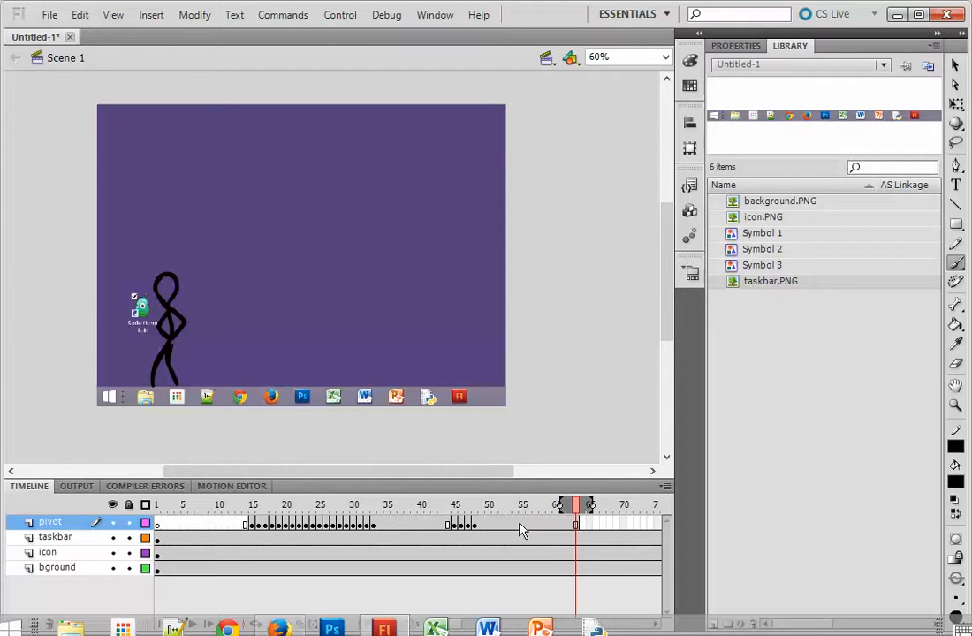
# Step: Insert a blank keyframe at frame 63 and draw the figure grabbing the desktop icon with both arms
pyautogui.press('F7')
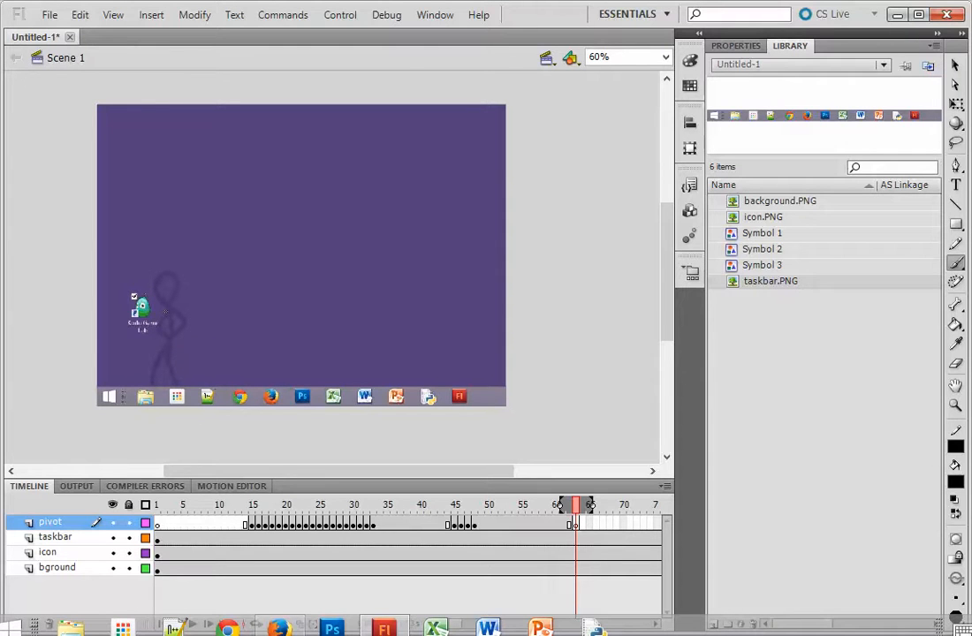
pyautogui.moveTo(166, 311)
pyautogui.mouseDown()
pyautogui.moveTo(136, 321)
pyautogui.moveTo(167, 312)
pyautogui.moveTo(141, 300)
pyautogui.moveTo(168, 316)
pyautogui.moveTo(158, 382)
pyautogui.mouseUp()
pyautogui.moveTo(145, 299)
pyautogui.mouseDown()
pyautogui.moveTo(145, 330)
pyautogui.moveTo(183, 281)
pyautogui.moveTo(162, 278)
pyautogui.moveTo(163, 304)
pyautogui.mouseUp()
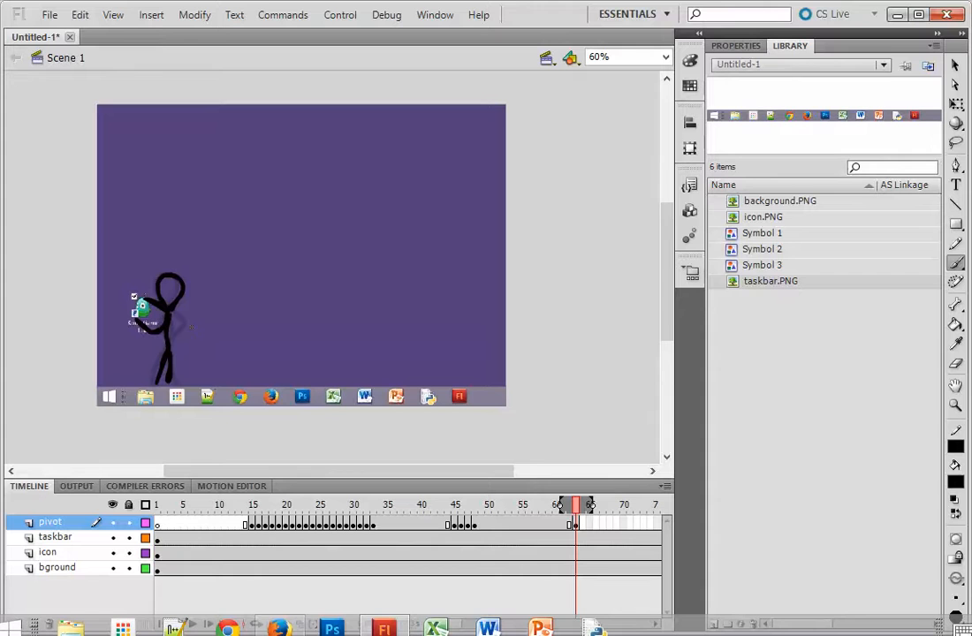
# Step: Insert a blank keyframe at frame 64 and draw the figure leaning back with both arms stretched out to pull the icon
pyautogui.press('.')
pyautogui.press('F7')
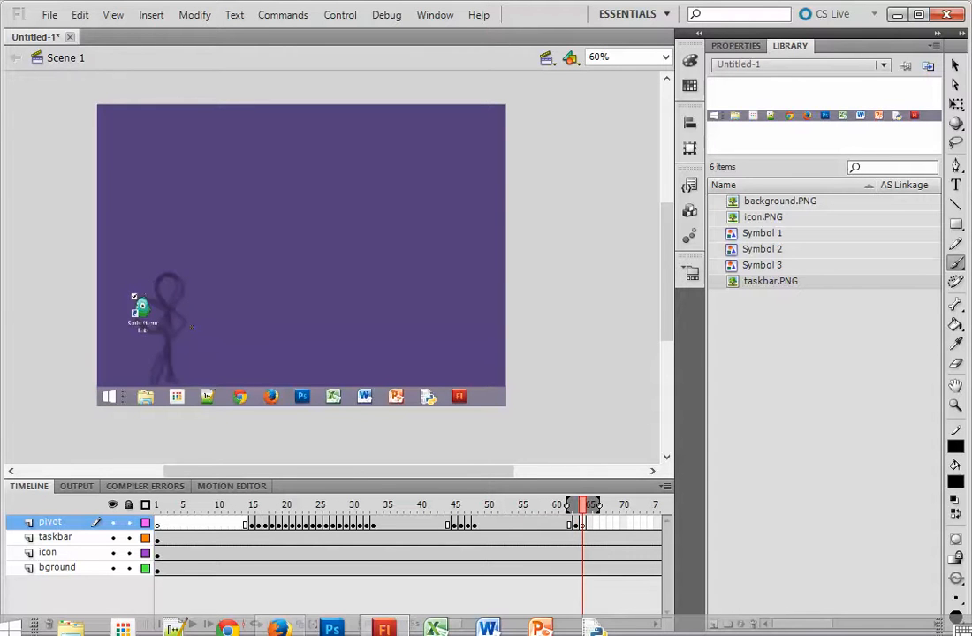
pyautogui.moveTo(180, 340); pyautogui.dragTo(172, 380)
pyautogui.hotkey('ctrl', 'z')
pyautogui.moveTo(164, 380)
pyautogui.mouseDown()
pyautogui.moveTo(169, 327)
pyautogui.moveTo(200, 285)
pyautogui.moveTo(200, 267)
pyautogui.moveTo(176, 274)
pyautogui.moveTo(187, 295)
pyautogui.moveTo(152, 320)
pyautogui.moveTo(183, 292)
pyautogui.moveTo(151, 319)
pyautogui.moveTo(133, 297)
pyautogui.mouseUp()
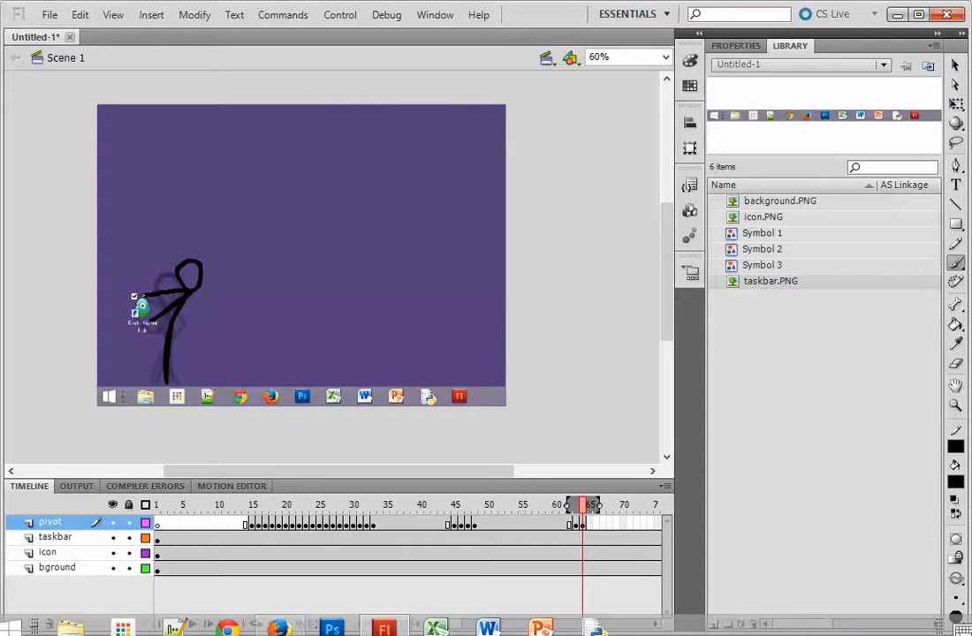
# Step: Insert a blank keyframe at frame 65 and draw the figure leaning farther back with its hands off the icon
pyautogui.press('F7')
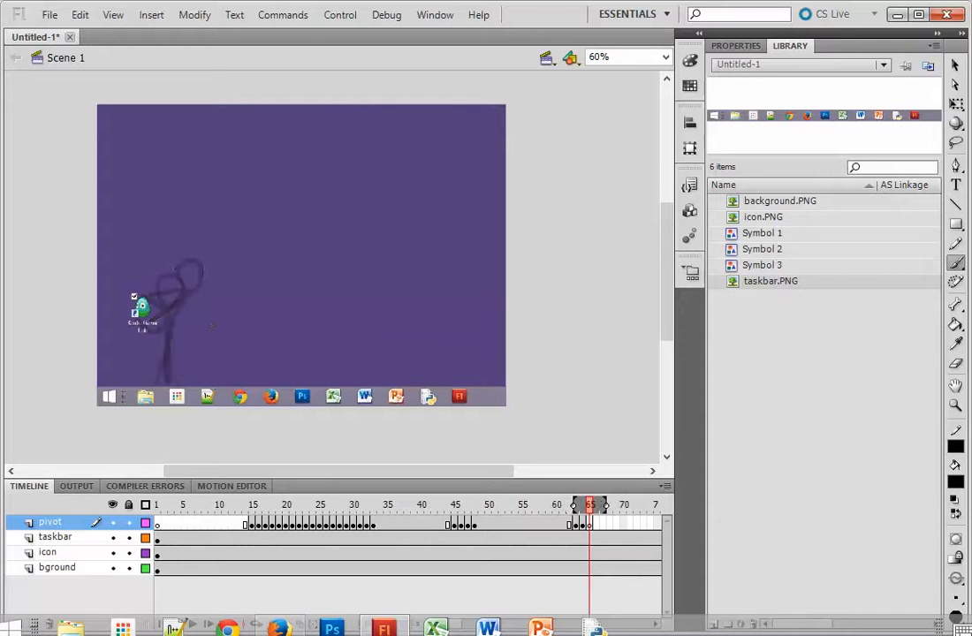
pyautogui.moveTo(171, 382)
pyautogui.mouseDown()
pyautogui.moveTo(171, 325)
pyautogui.moveTo(214, 281)
pyautogui.moveTo(209, 267)
pyautogui.moveTo(188, 270)
pyautogui.moveTo(189, 291)
pyautogui.moveTo(210, 293)
pyautogui.moveTo(158, 293)
pyautogui.moveTo(164, 310)
pyautogui.mouseUp()
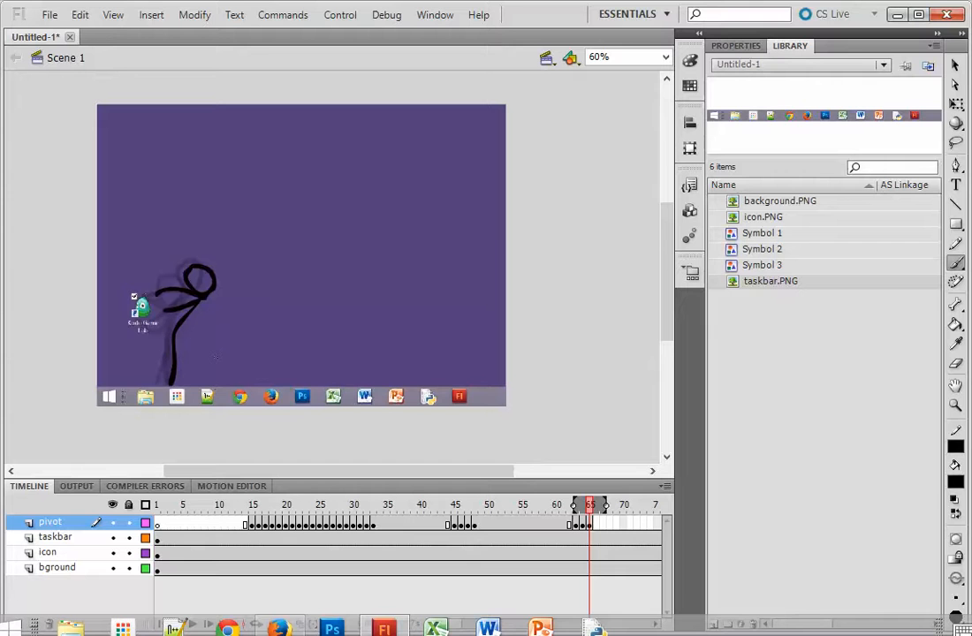
pyautogui.press('F7')
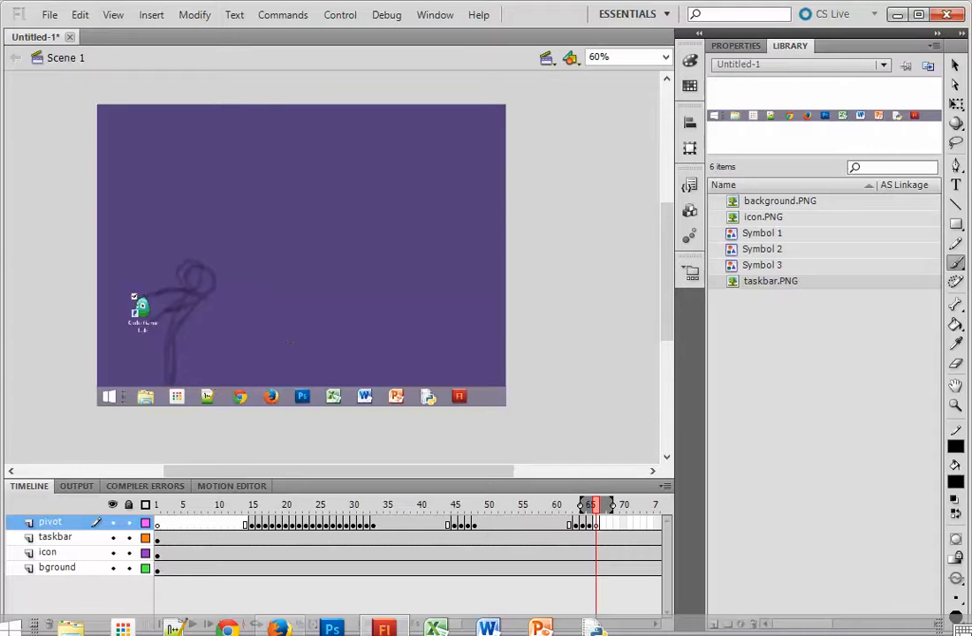
pyautogui.hotkey('ctrl', 'z')
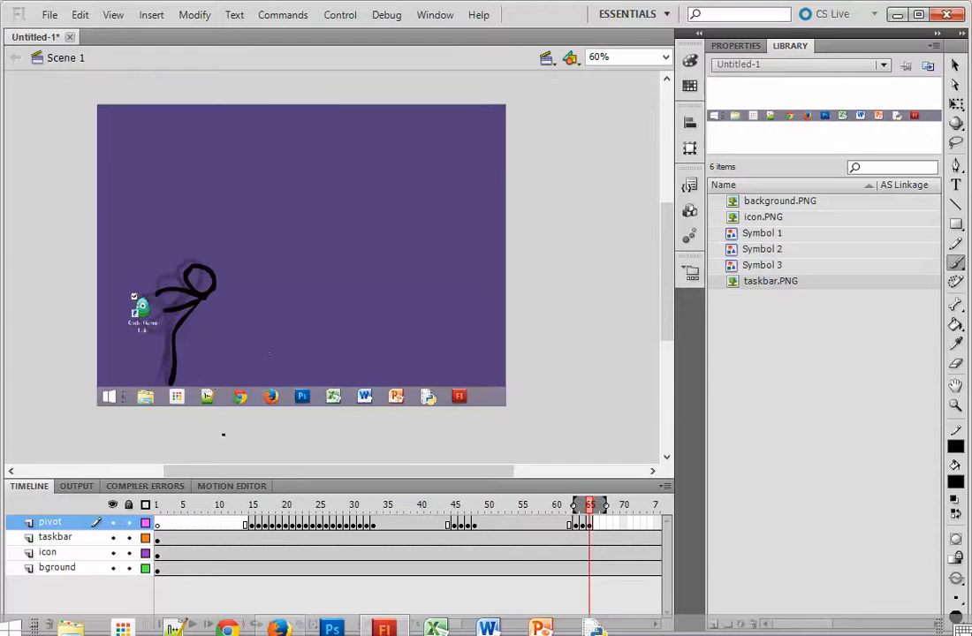
# Step: Repeat the pose in keyframes at frames 66 and 67, and draw the figure reaching over the icon in a blank keyframe at frame 68
pyautogui.click(590, 524)
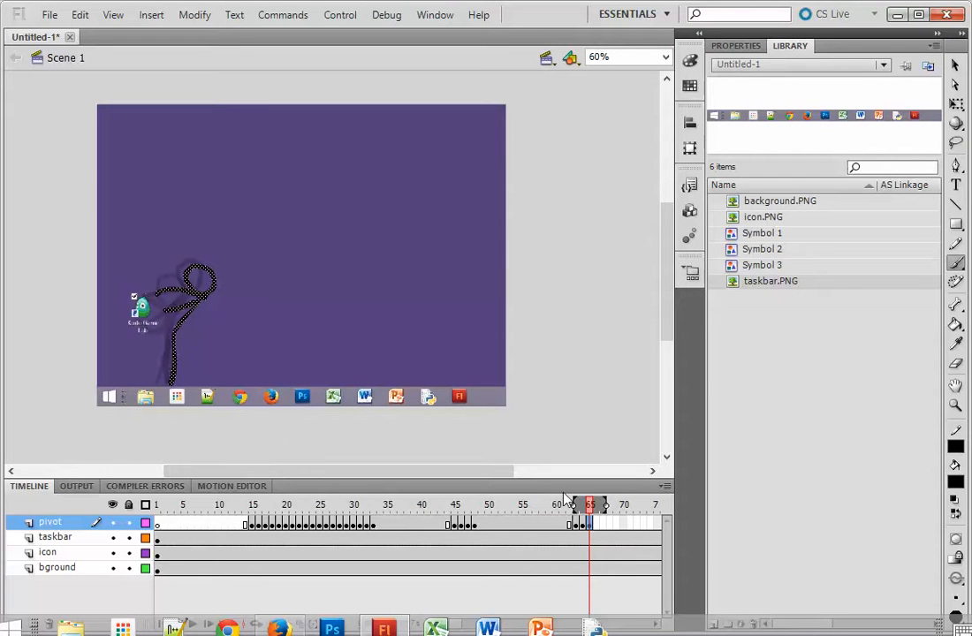
pyautogui.press('XF86AudioLowerVolume')
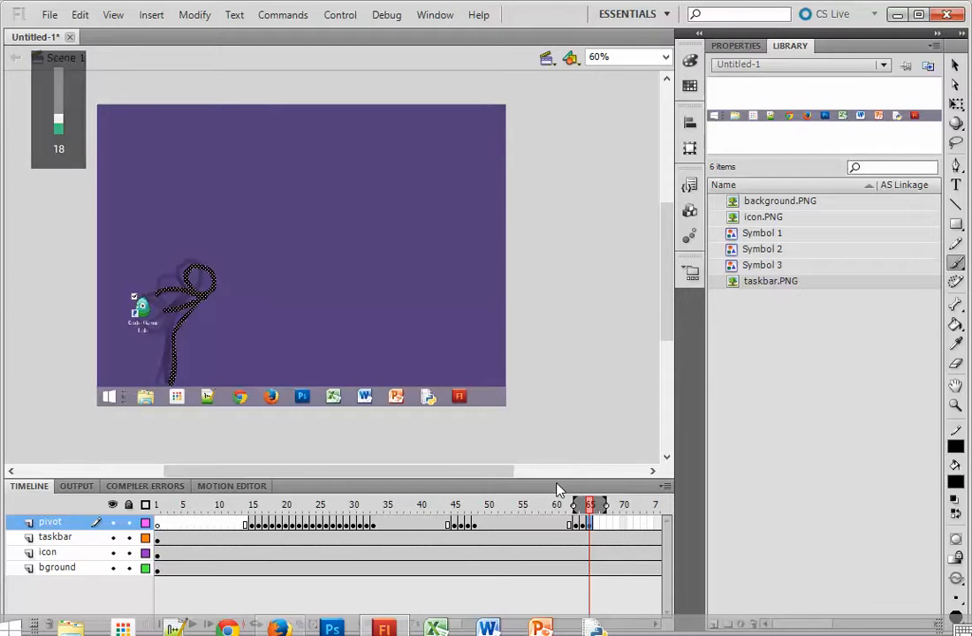
pyautogui.press('F6')
pyautogui.press('F6')
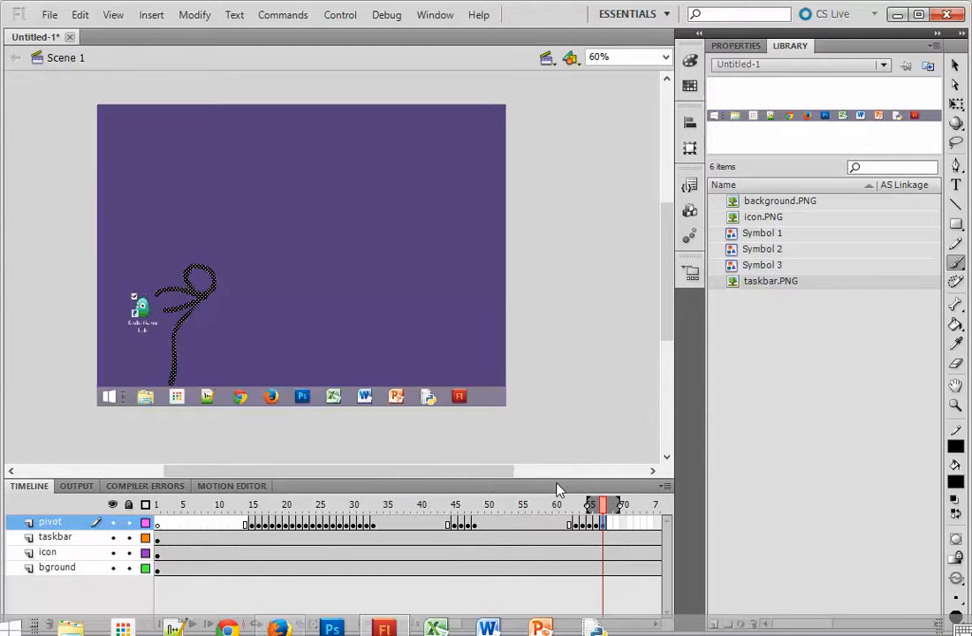
pyautogui.press('F6')
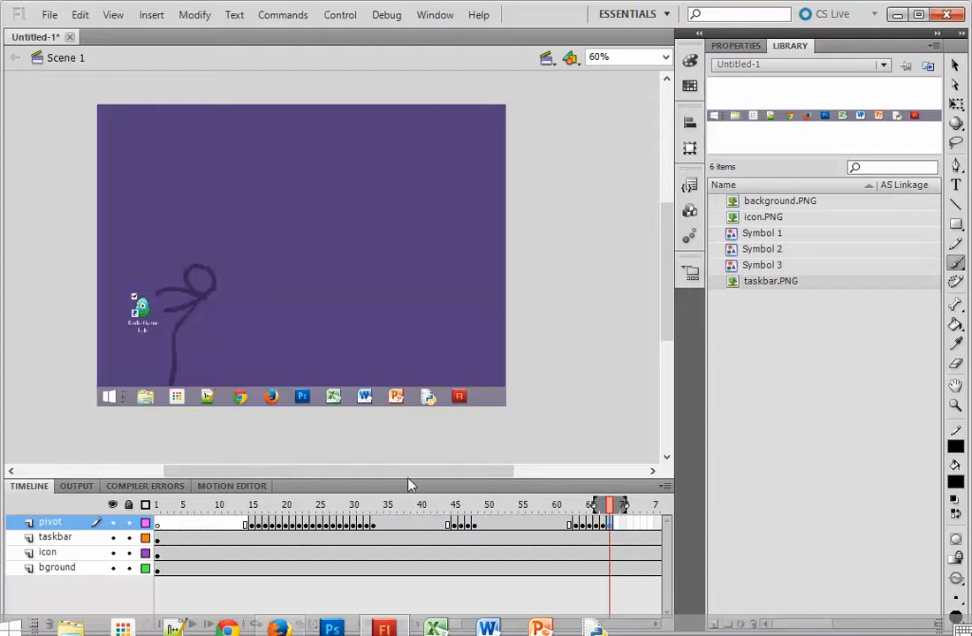
pyautogui.moveTo(172, 380)
pyautogui.mouseDown()
pyautogui.moveTo(163, 311)
pyautogui.moveTo(185, 271)
pyautogui.moveTo(166, 258)
pyautogui.moveTo(161, 282)
pyautogui.moveTo(177, 289)
pyautogui.moveTo(134, 293)
pyautogui.moveTo(155, 301)
pyautogui.moveTo(129, 309)
pyautogui.mouseUp()
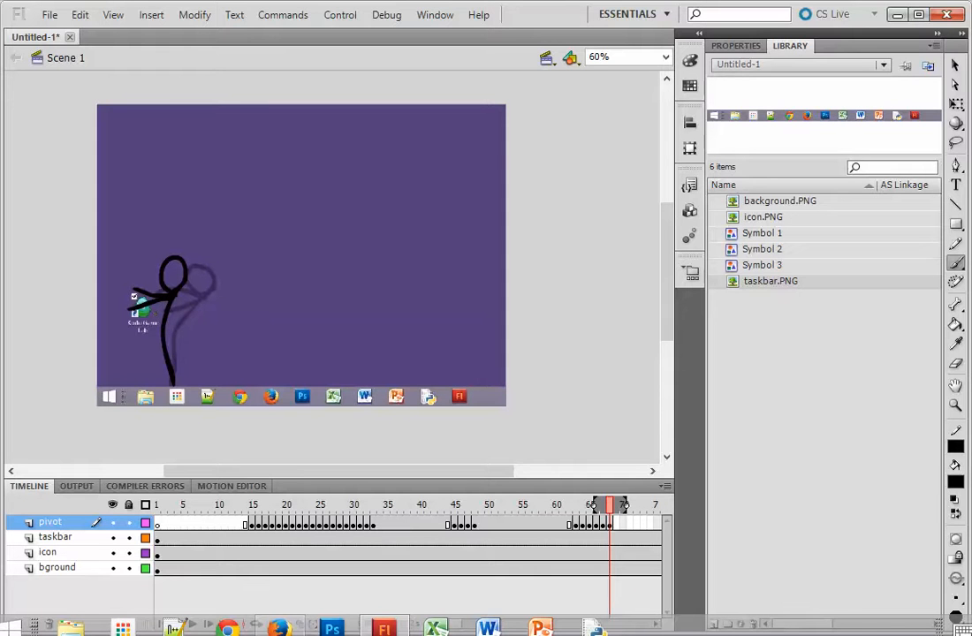
# Step: Insert a blank keyframe at frame 69 and draw the figure leaning forward with both arms flung out past the icon
pyautogui.press('F7')
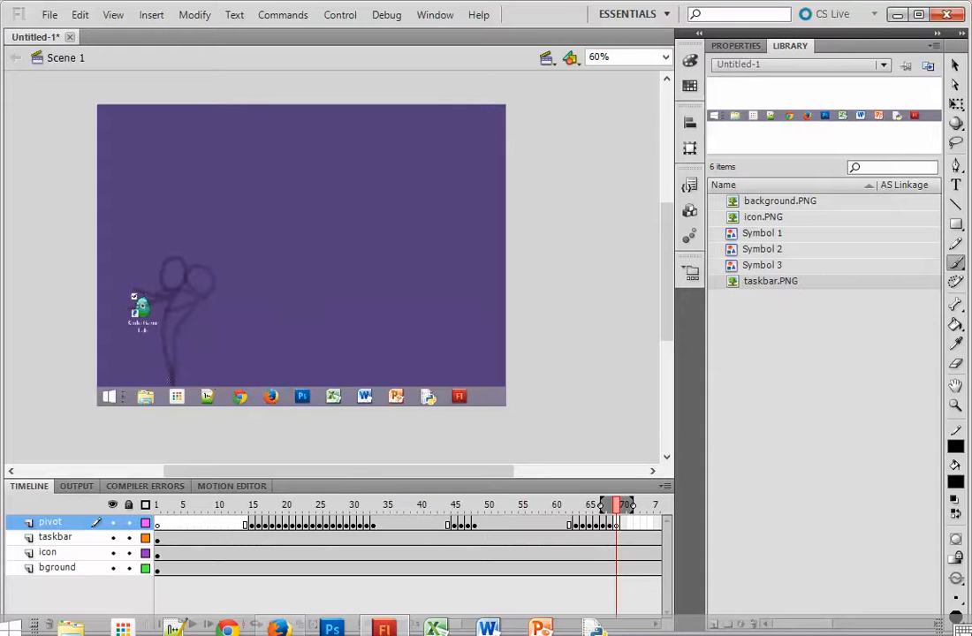
pyautogui.moveTo(173, 384)
pyautogui.mouseDown()
pyautogui.moveTo(152, 259)
pyautogui.moveTo(134, 275)
pyautogui.moveTo(153, 290)
pyautogui.moveTo(101, 292)
pyautogui.moveTo(102, 303)
pyautogui.moveTo(153, 295)
pyautogui.mouseUp()
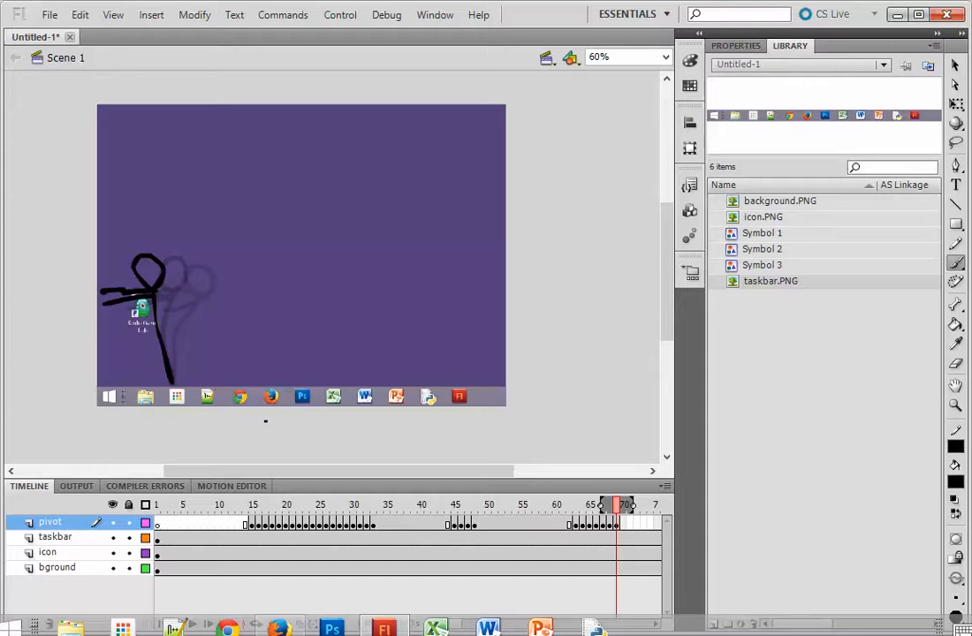
# Step: Add a keyframe at frame 64 on the icon layer and nudge the icon slightly toward the leaning figure
pyautogui.click(487, 553)
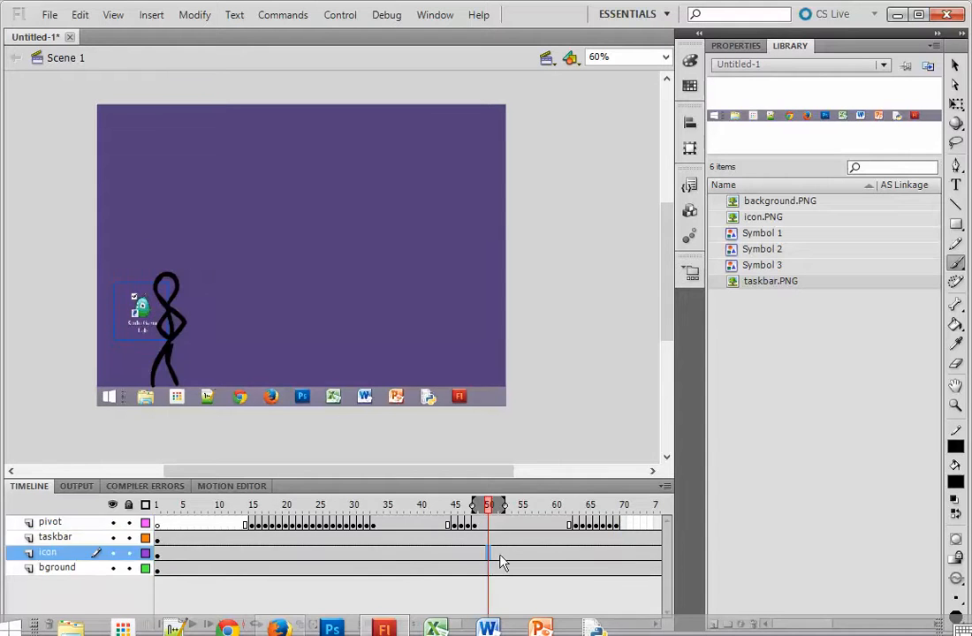
pyautogui.click(499, 554)
pyautogui.click(535, 554)
pyautogui.click(555, 554)
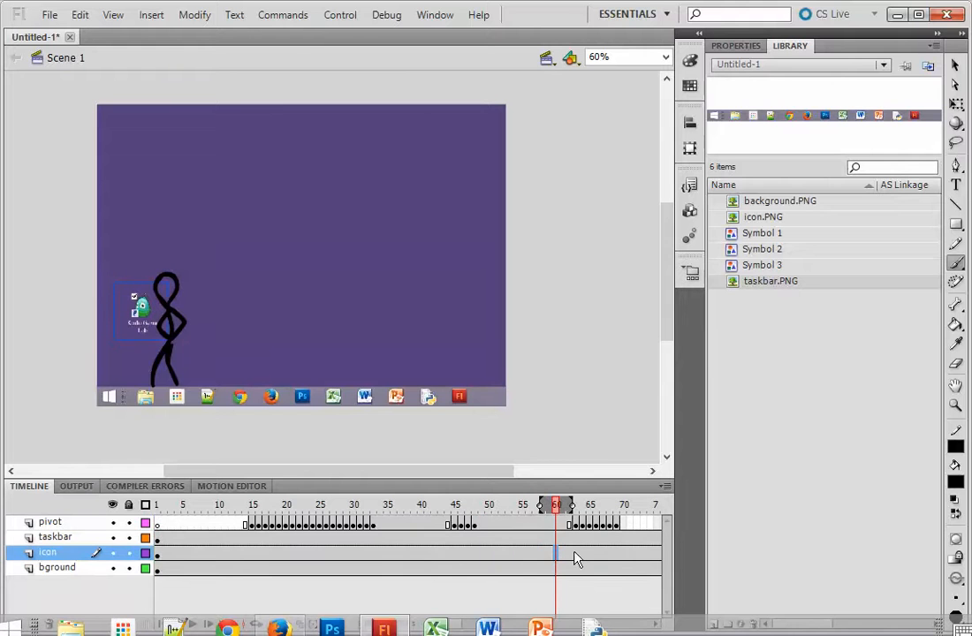
pyautogui.click(575, 552)
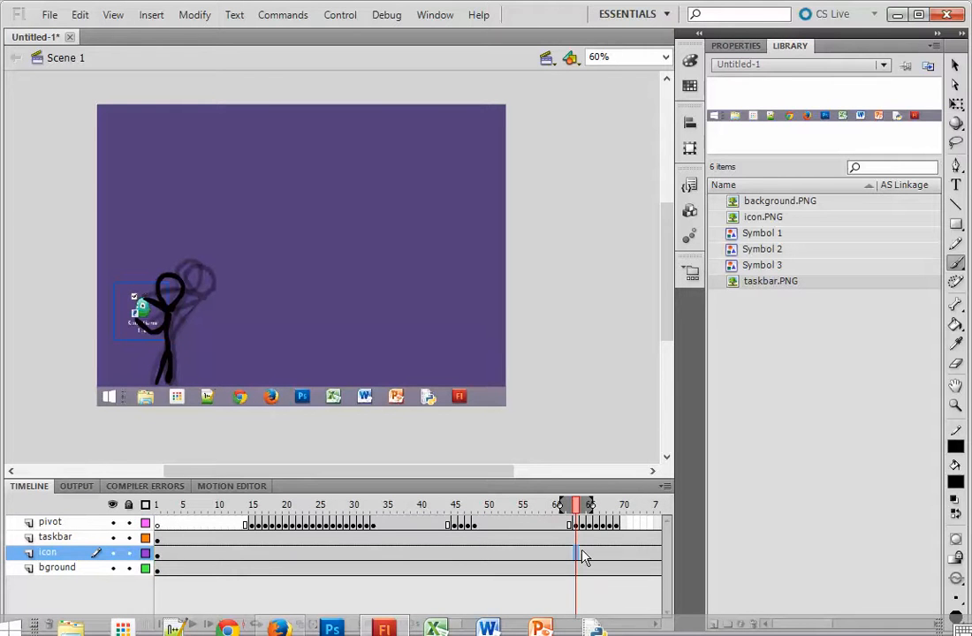
pyautogui.click(583, 553)
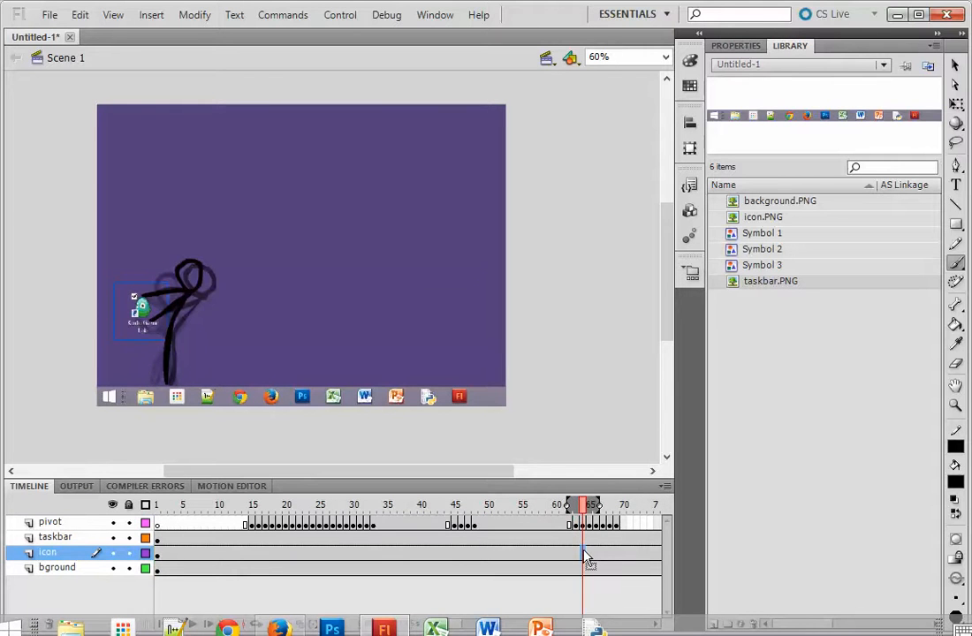
pyautogui.click(590, 555)
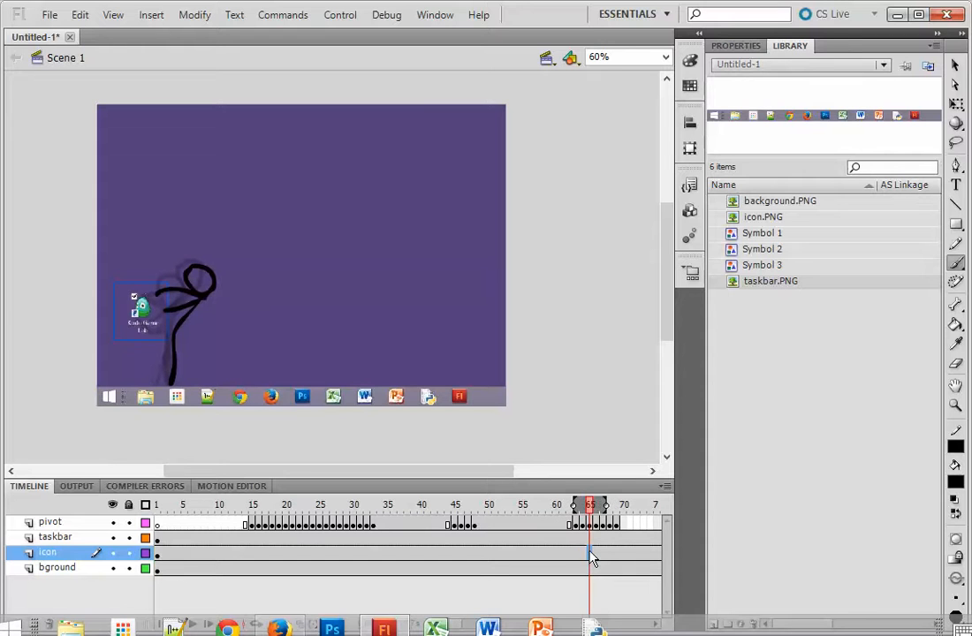
pyautogui.click(583, 555)
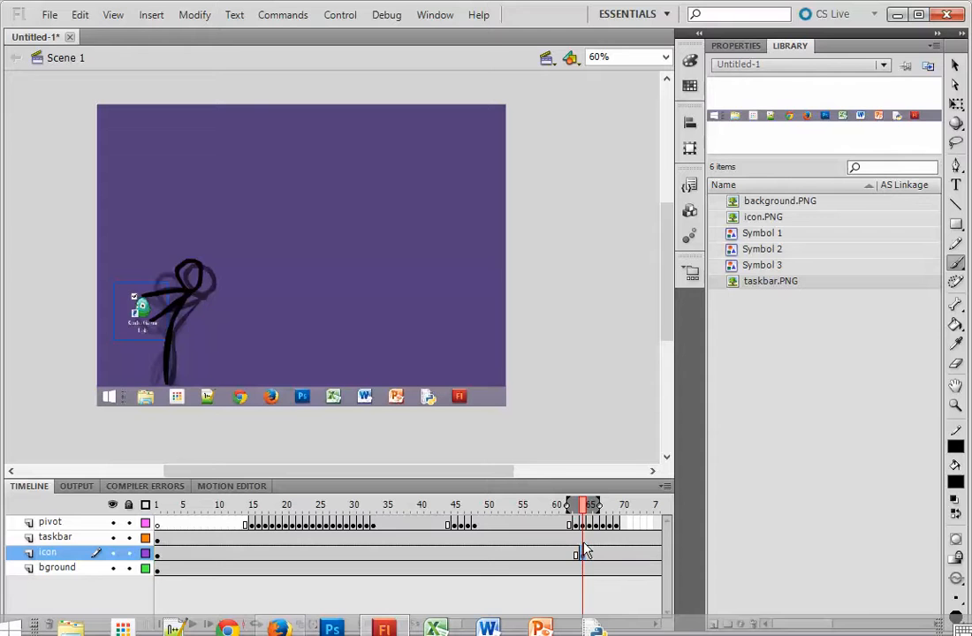
pyautogui.press('Right')
pyautogui.press('Right')
pyautogui.press('Right')
pyautogui.press('Right')
pyautogui.press('Right')
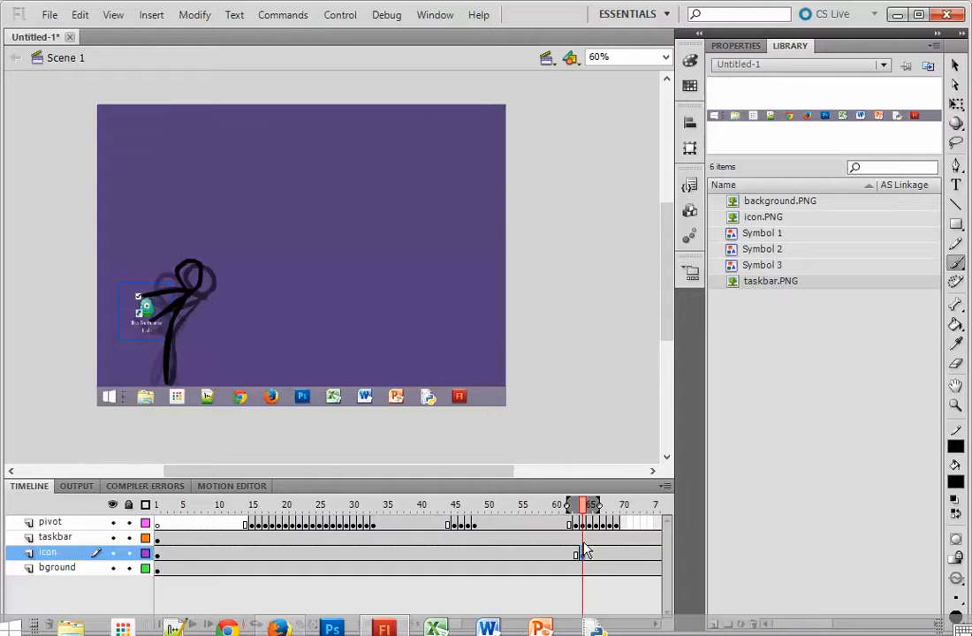
# Step: In an icon-layer keyframe at frame 65, move the icon up into the figure's hands and tilt it slightly counterclockwise
pyautogui.press('.')
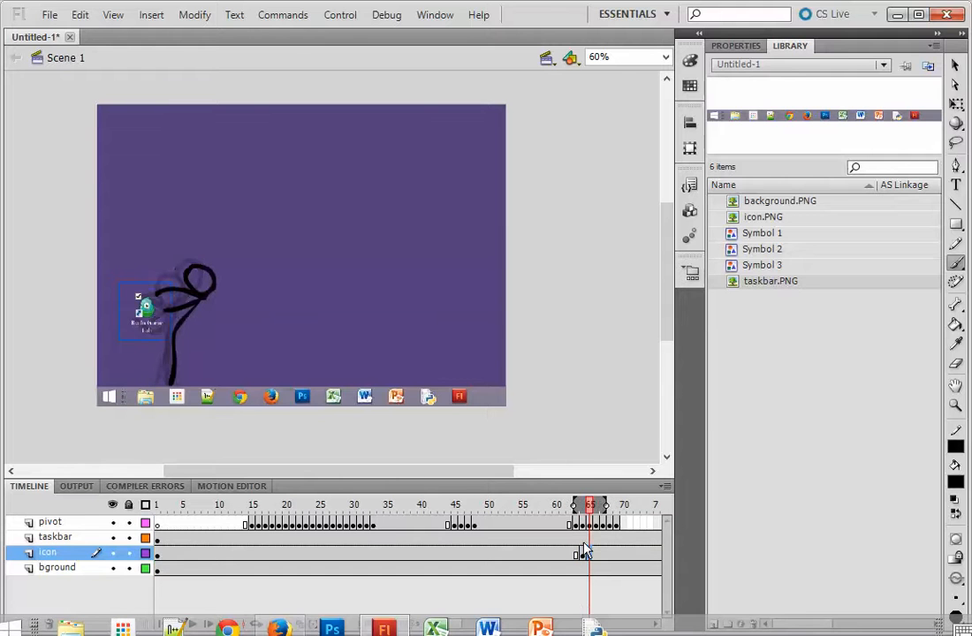
pyautogui.press('Right')
pyautogui.press('Right')
pyautogui.press('Right')
pyautogui.press('Right')
pyautogui.press('Right')
pyautogui.press('Up')
pyautogui.press('Up')
pyautogui.press('Up')
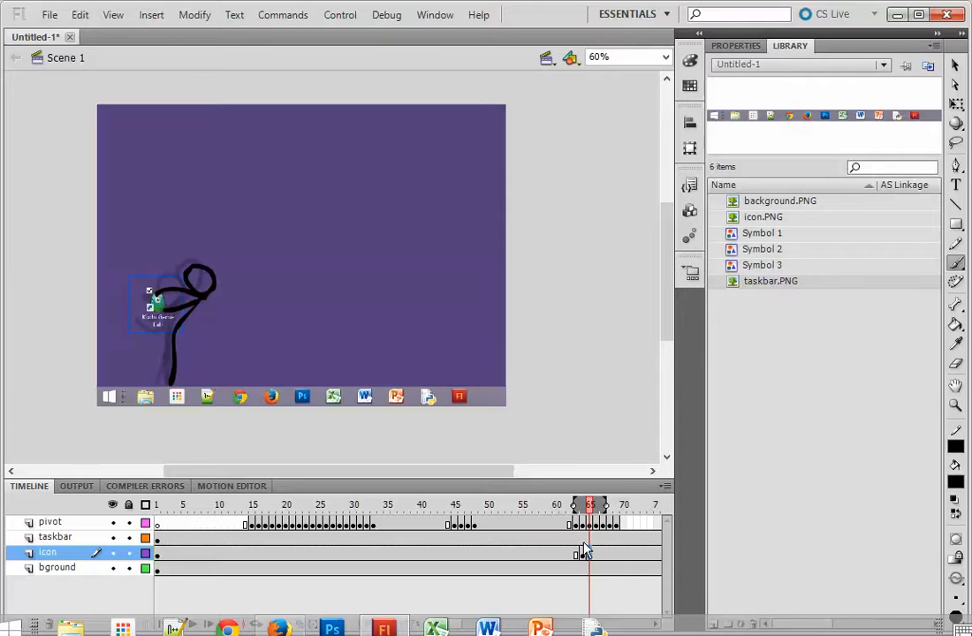
pyautogui.press('q')
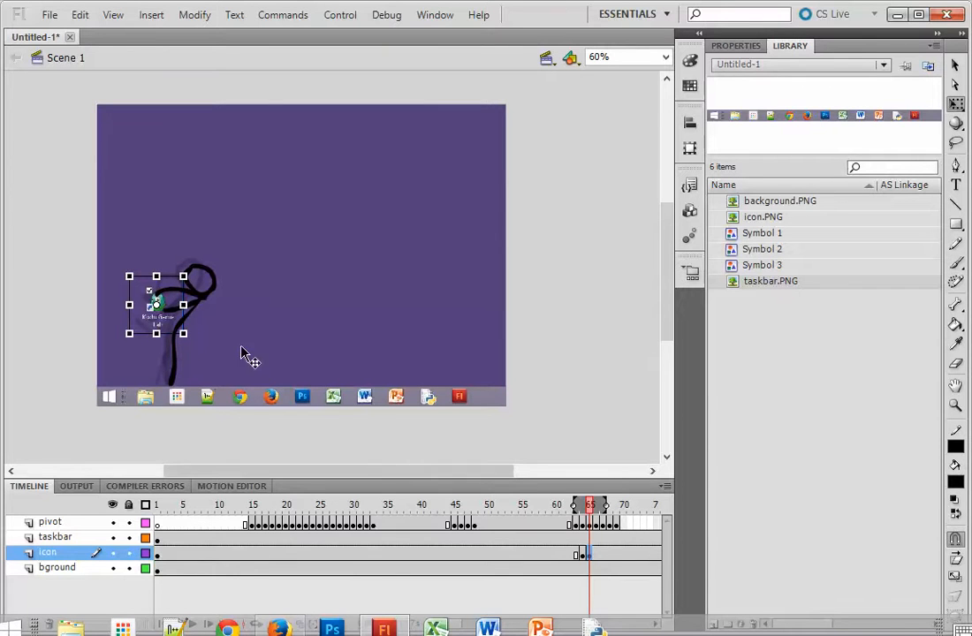
pyautogui.moveTo(181, 269); pyautogui.dragTo(173, 265)
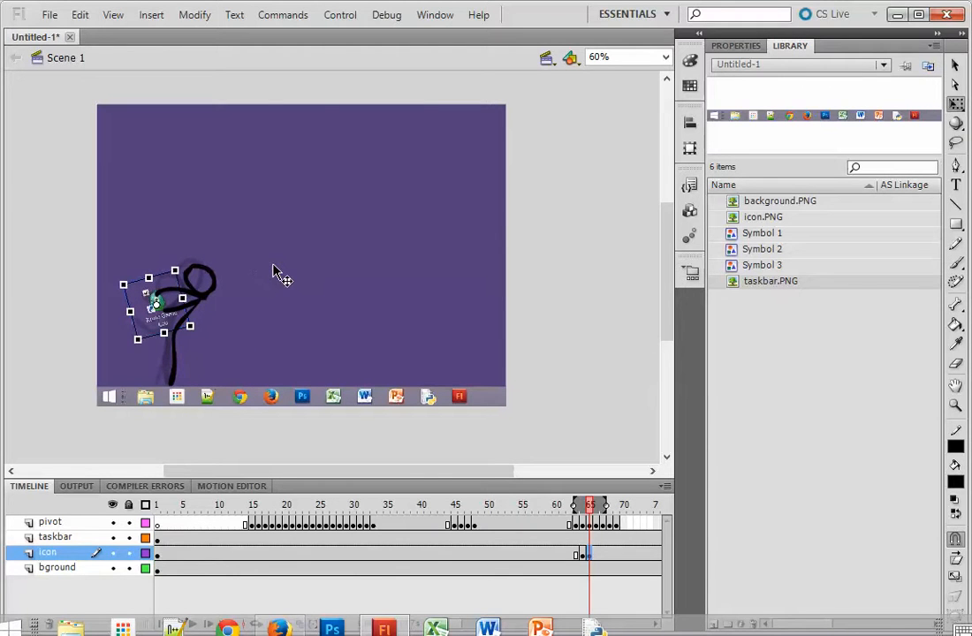
# Step: Add an icon keyframe at frame 66 and shift the tilted icon slightly closer to the figure
pyautogui.press('F6')
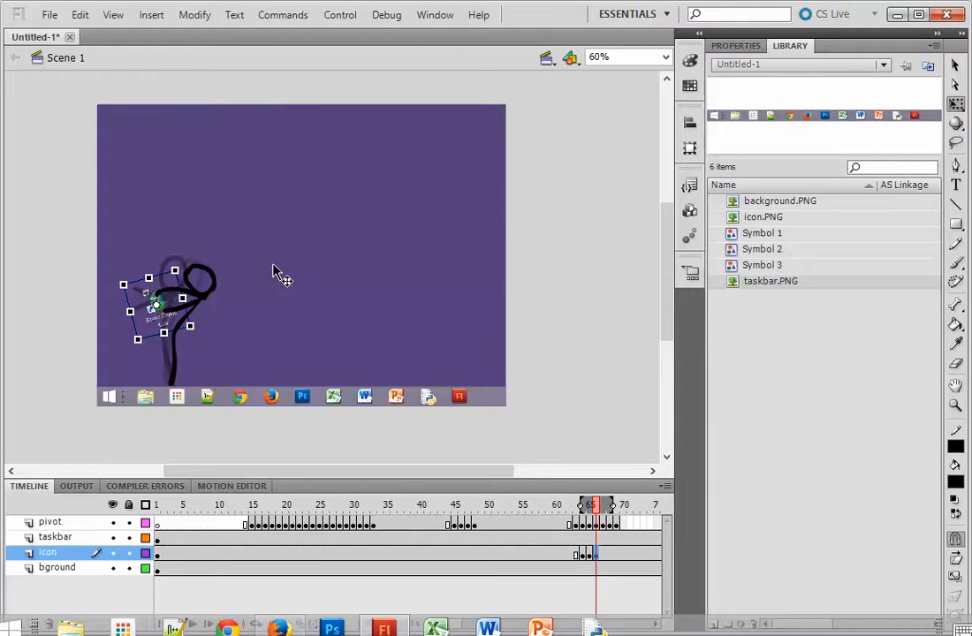
pyautogui.hotkey('shift', 'Left')
pyautogui.hotkey('shift', 'Left')
pyautogui.hotkey('shift', 'Right')
pyautogui.hotkey('shift', 'Right')
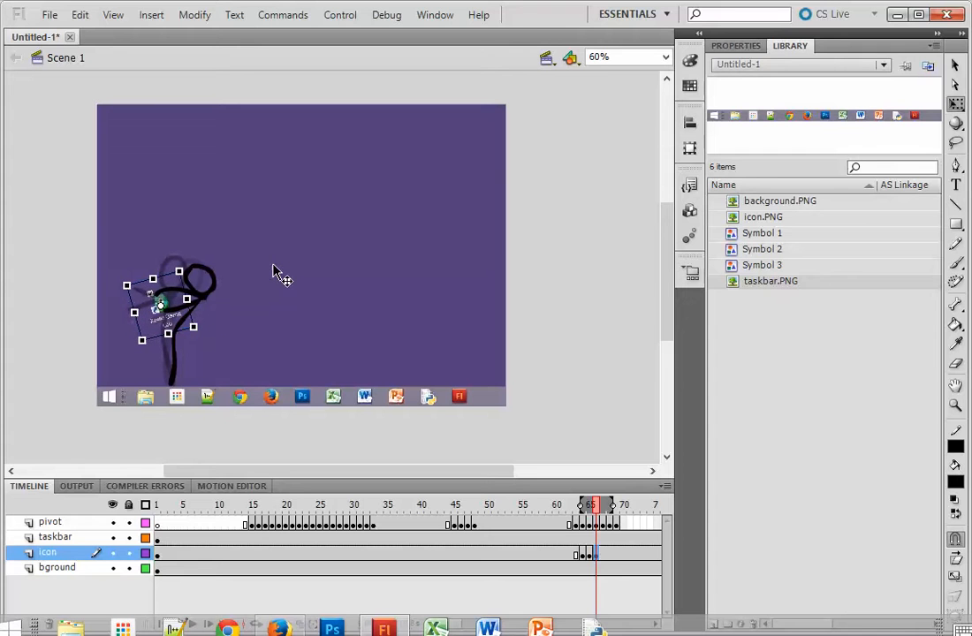
# Step: Add icon keyframes at frames 67 and 68, and at frame 68 move the icon left and slightly up to the figure's hands
pyautogui.press('F6')
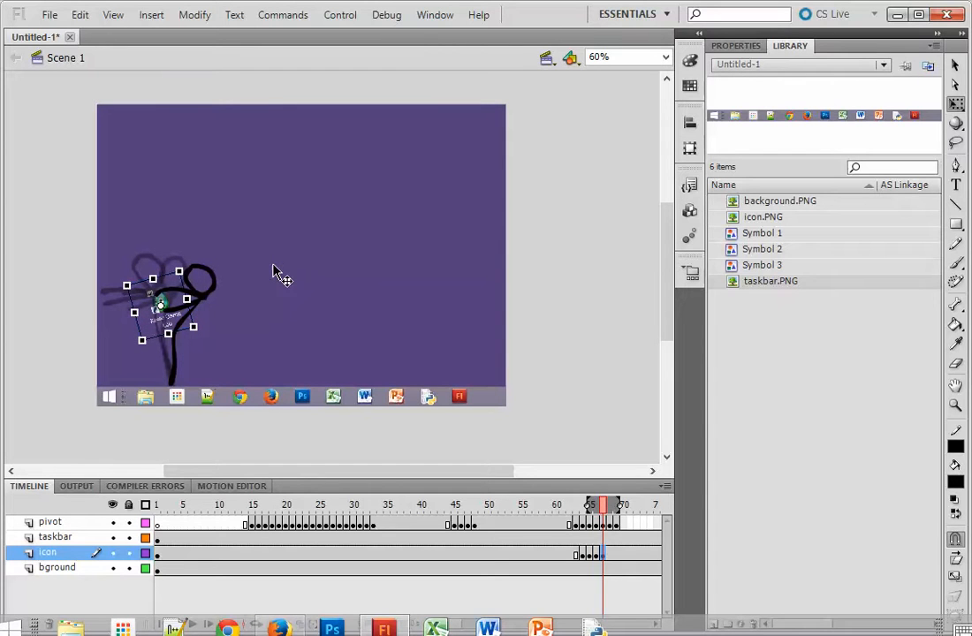
pyautogui.press('F6')
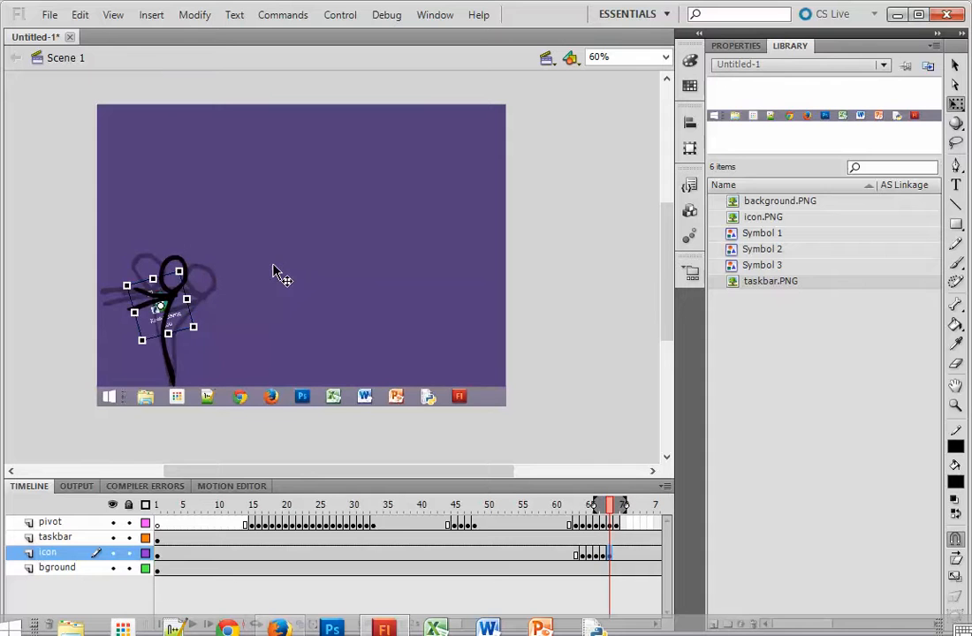
pyautogui.hotkey('shift', 'Left')
pyautogui.hotkey('shift', 'Left')
pyautogui.hotkey('shift', 'Left')
pyautogui.hotkey('shift', 'Left')
pyautogui.hotkey('shift', 'Left')
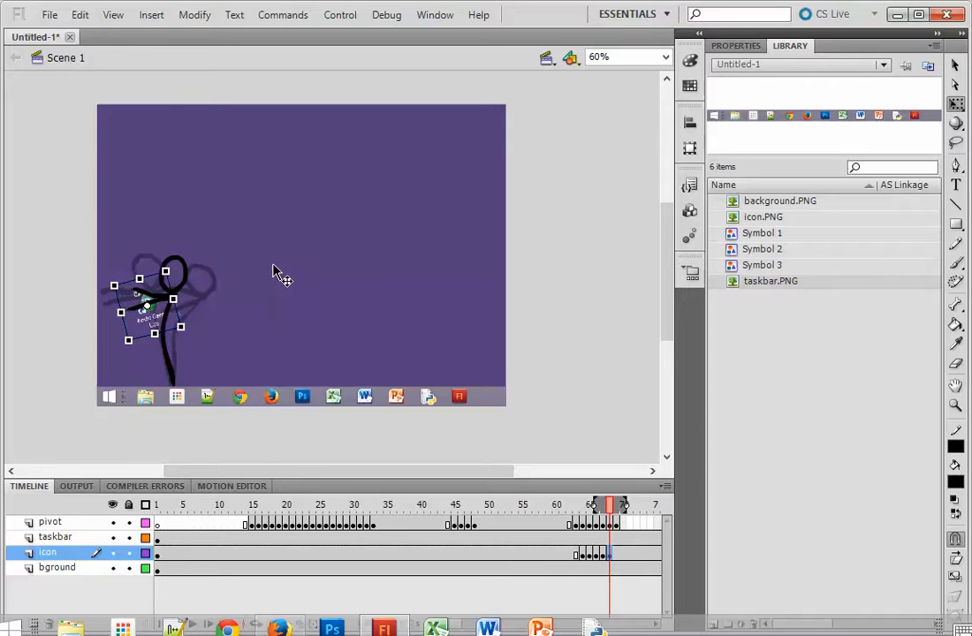
pyautogui.hotkey('shift', 'Up')
pyautogui.press('Left')
pyautogui.press('Left')
pyautogui.press('Left')
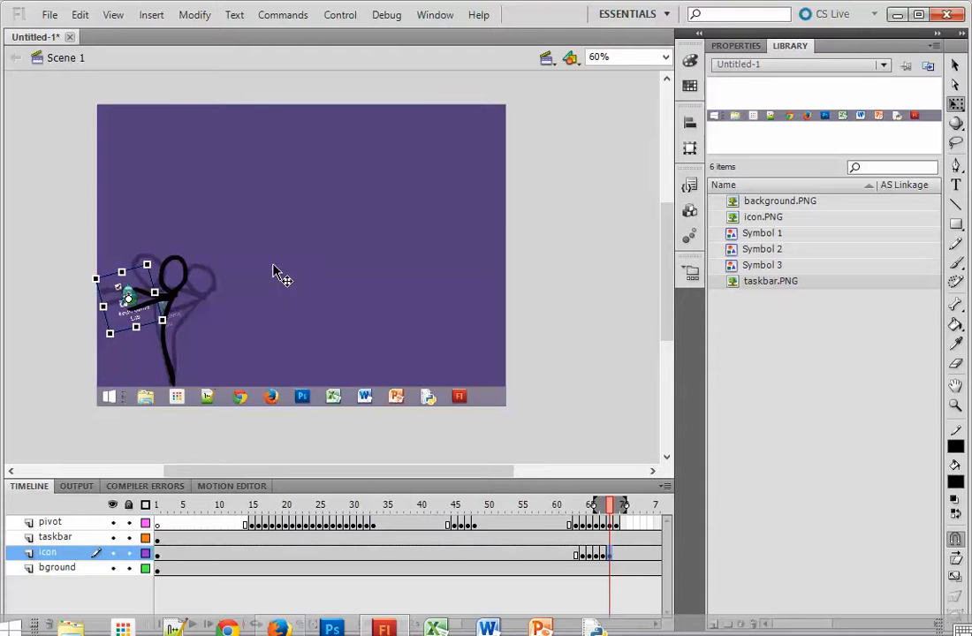
# Step: Add an icon keyframe at frame 69 and move the icon left so it straddles the stage edge at the figure's hands
pyautogui.press('F6')
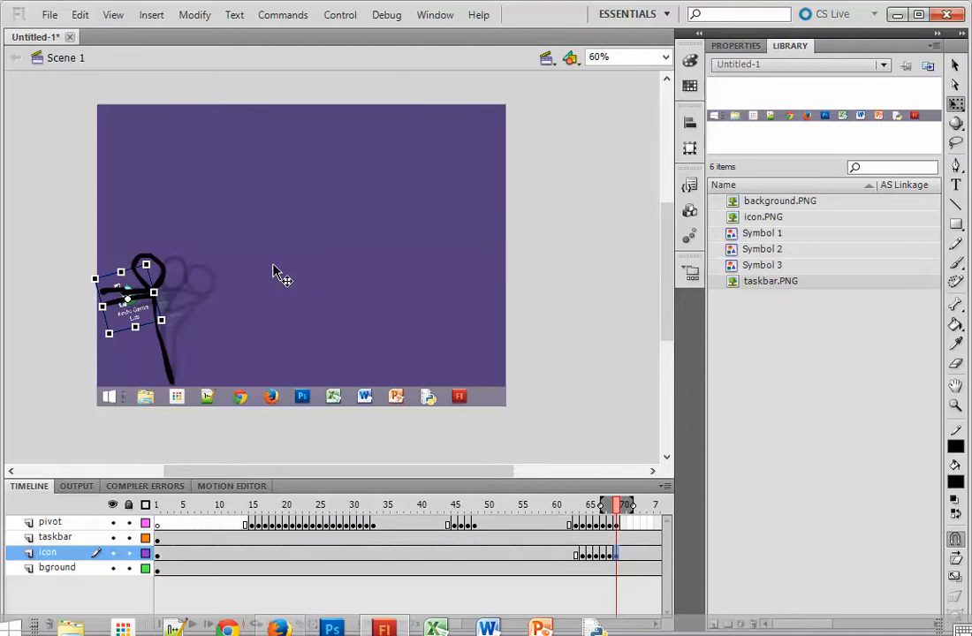
pyautogui.hotkey('shift', 'Left')
pyautogui.hotkey('shift', 'Left')
pyautogui.hotkey('shift', 'Left')
pyautogui.hotkey('shift', 'Left')
pyautogui.hotkey('shift', 'Left')
pyautogui.hotkey('shift', 'Left')
pyautogui.press('Right')
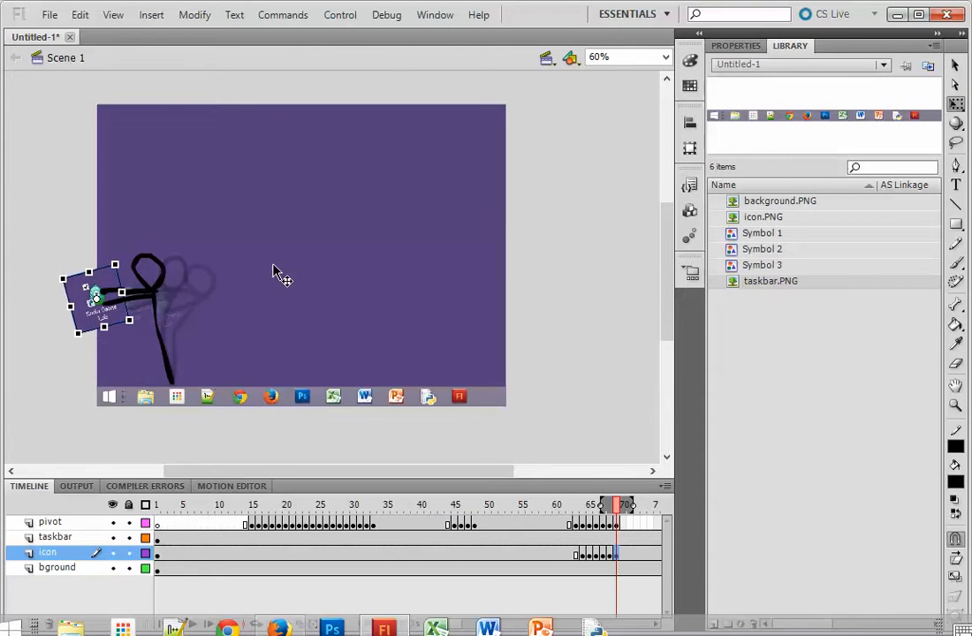
# Step: Add icon keyframes at frames 70 and 71, and at frame 71 move the icon completely off the left edge of the stage
pyautogui.press('F6')
pyautogui.press('F6')
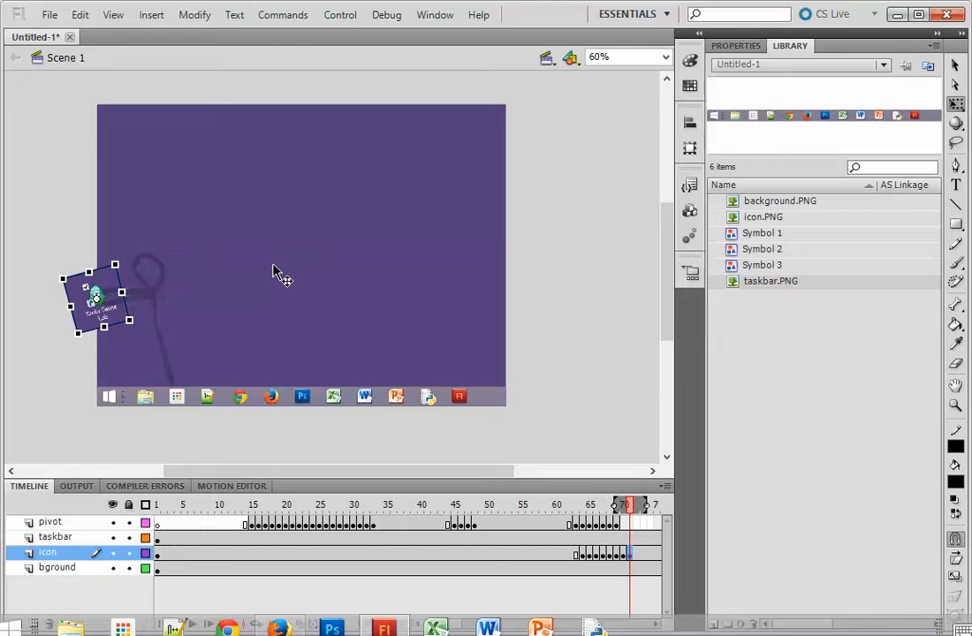
pyautogui.press('Left')
pyautogui.press('Left')
pyautogui.press('Left')
pyautogui.press('Left')
pyautogui.press('Left')
pyautogui.press('Left')
pyautogui.press('Left')
pyautogui.press('Left')
pyautogui.press('Left')
pyautogui.press('Left')
pyautogui.press('Left')
pyautogui.press('Left')
pyautogui.press('Left')
pyautogui.press('Left')
pyautogui.press('Left')
pyautogui.press('Left')
pyautogui.press('Left')
pyautogui.press('Left')
pyautogui.press('Left')
pyautogui.press('Left')
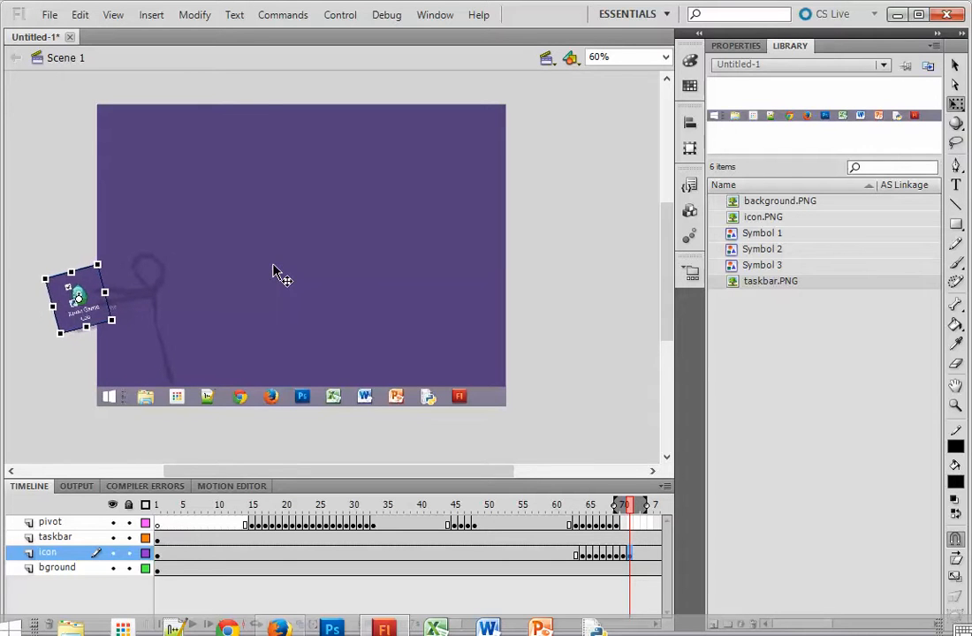
pyautogui.press('Left')
pyautogui.press('Left')
pyautogui.press('Left')
pyautogui.press('Left')
pyautogui.press('Left')
pyautogui.press('Left')
pyautogui.press('Left')
pyautogui.press('Left')
pyautogui.press('Left')
pyautogui.press('Left')
pyautogui.press('Left')
pyautogui.press('Left')
pyautogui.press('Left')
pyautogui.press('Left')
pyautogui.press('Left')
pyautogui.press('Left')
pyautogui.press('Left')
pyautogui.press('Left')
pyautogui.press('Left')
pyautogui.press('Left')
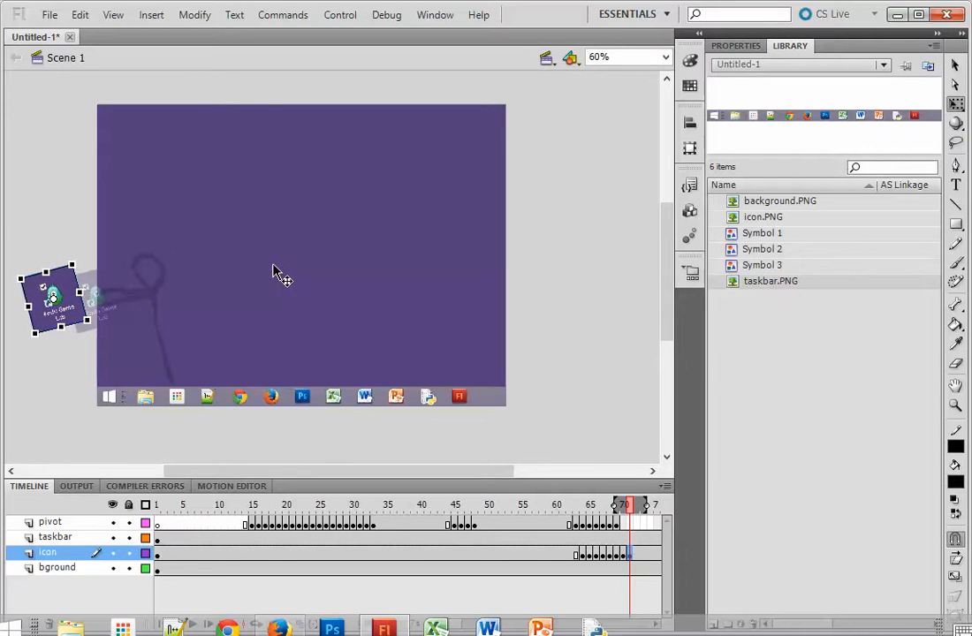
# Step: Play the whole animation from frame 1 to review the icon throw
pyautogui.click(159, 524)
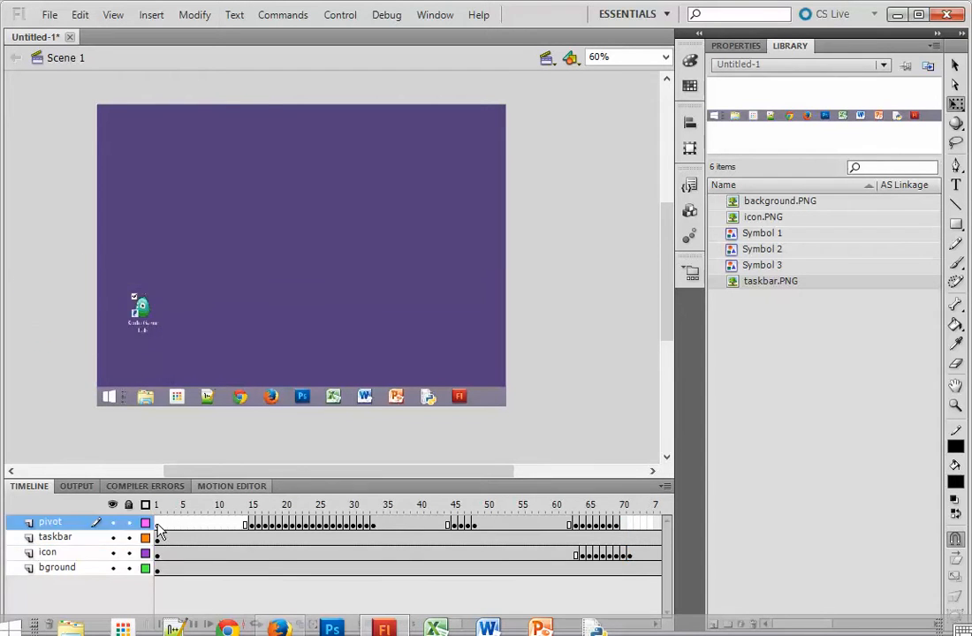
pyautogui.press('Return')
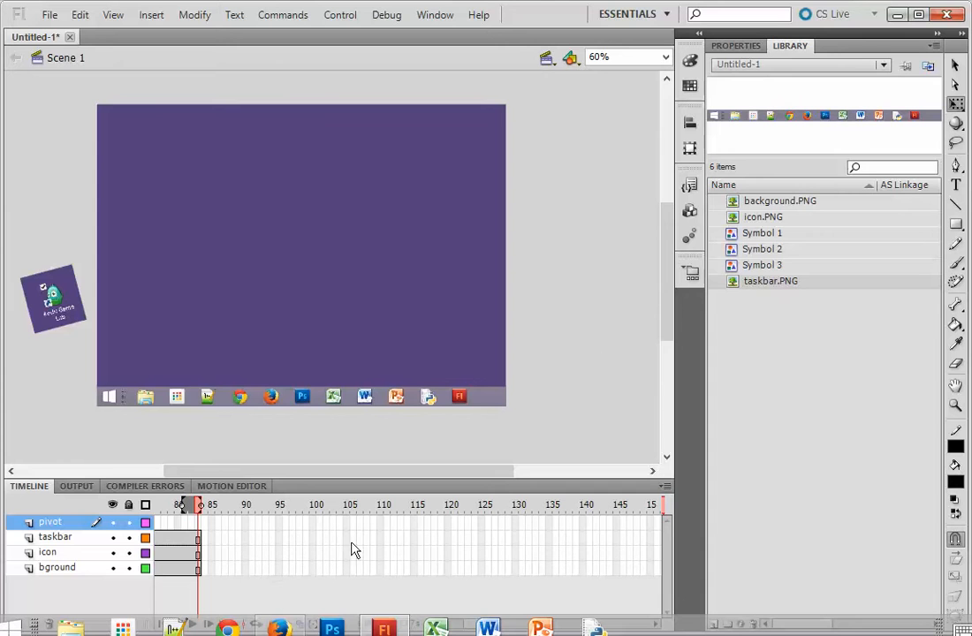
pyautogui.click(163, 523)
pyautogui.click(167, 523)
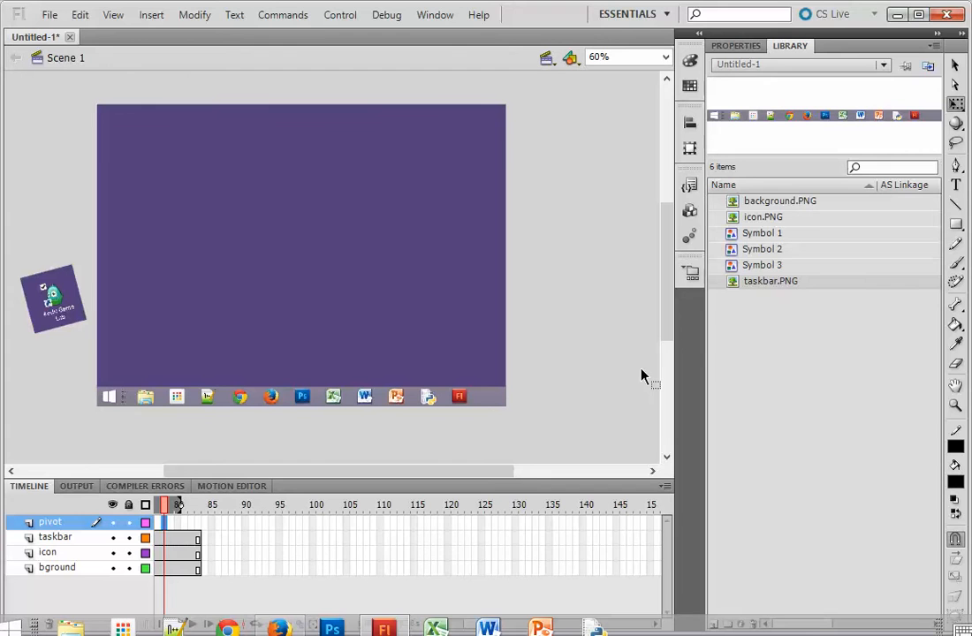
# Step: Extend the figure's frame 69 pose on the pivot layer to frame 83, level with the end of the other layers
pyautogui.hscroll(-10, 519, 527)
pyautogui.click(519, 527)
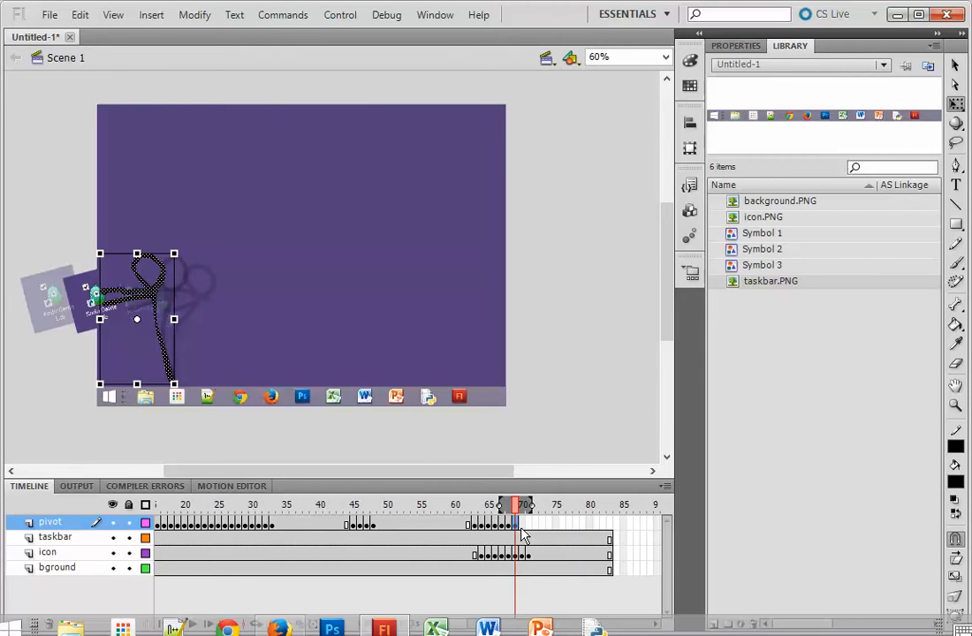
pyautogui.press('F5')
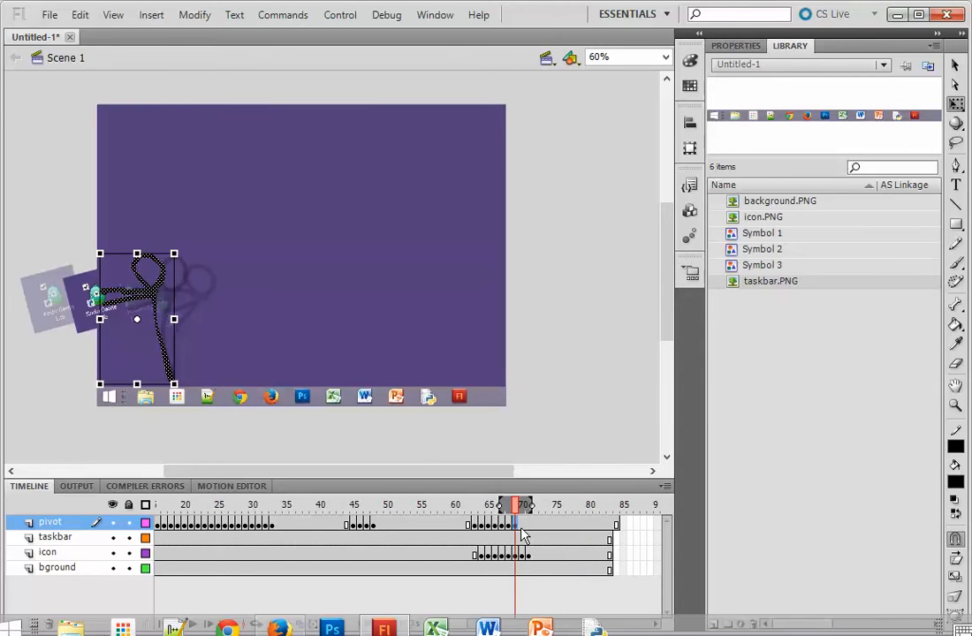
pyautogui.hotkey('ctrl', 'z')
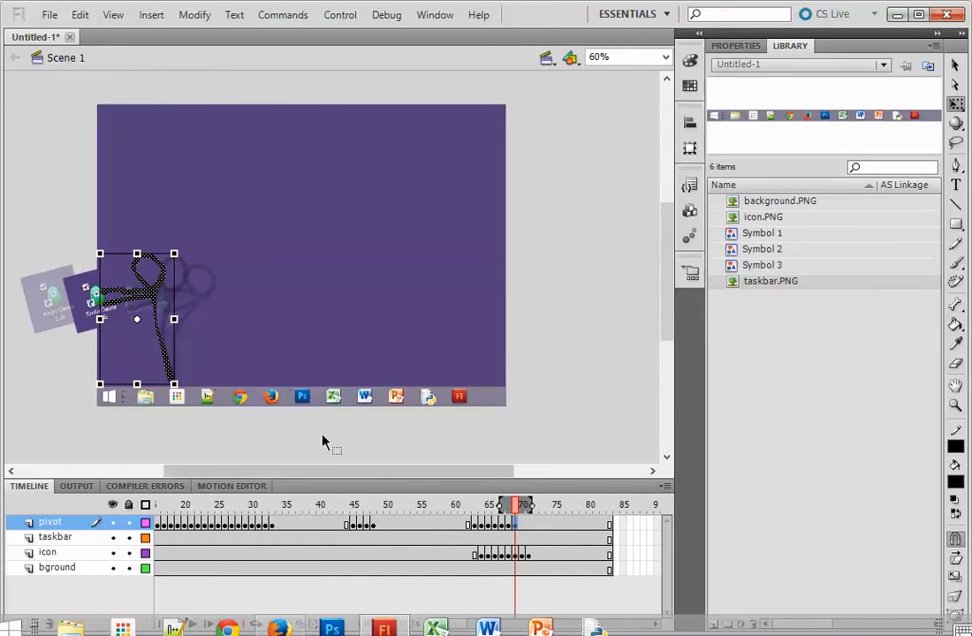
# Step: Deselect the figure and test the movie as an exported SWF
pyautogui.click(448, 590)
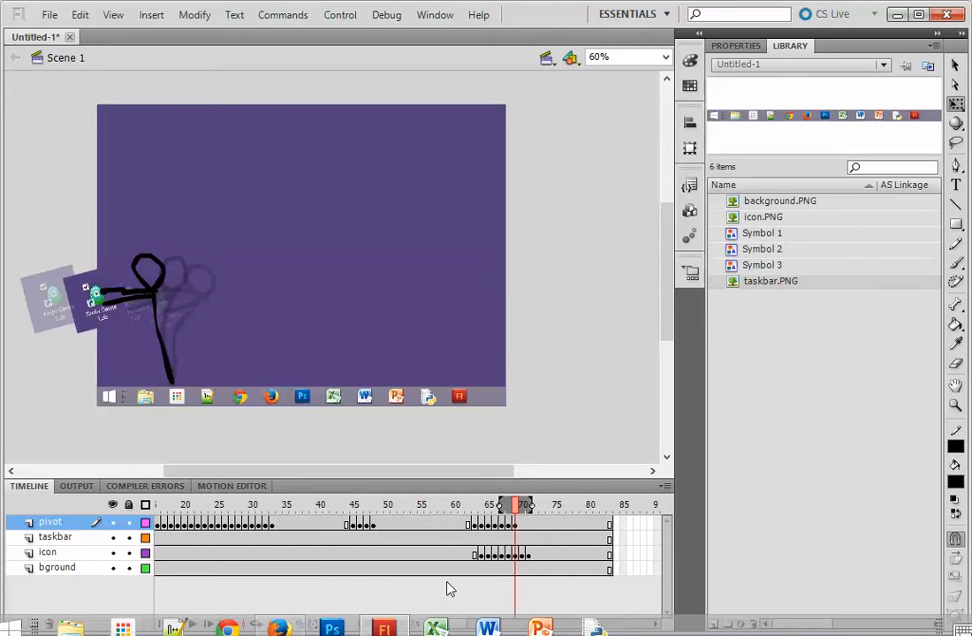
pyautogui.hotkey('ctrl', 'Return')
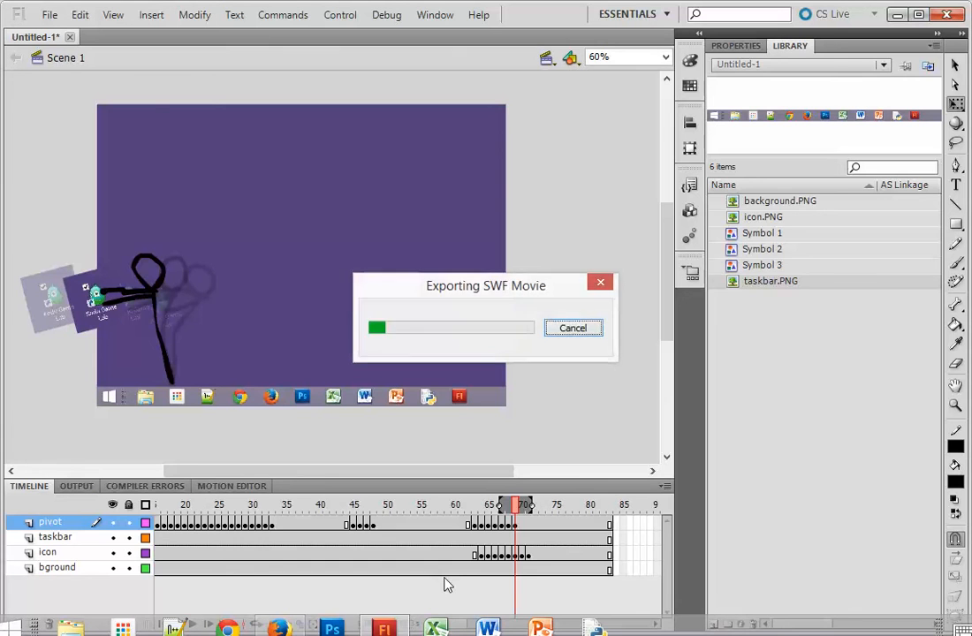